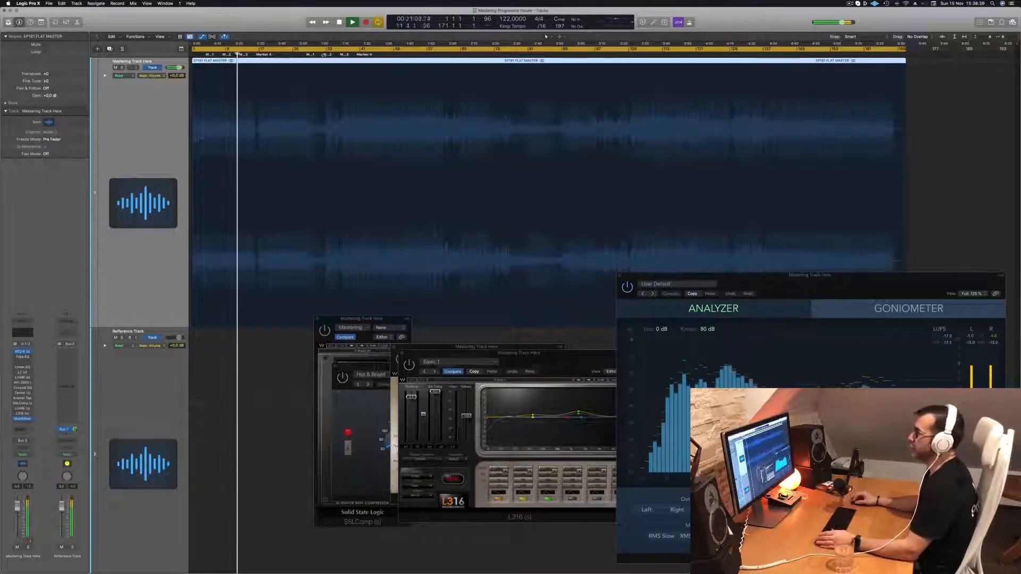
# Play from later sections of the master, then open the mastering track's REQ 6 equalizer and place its window above the analyzer
pyautogui.click(268, 54)
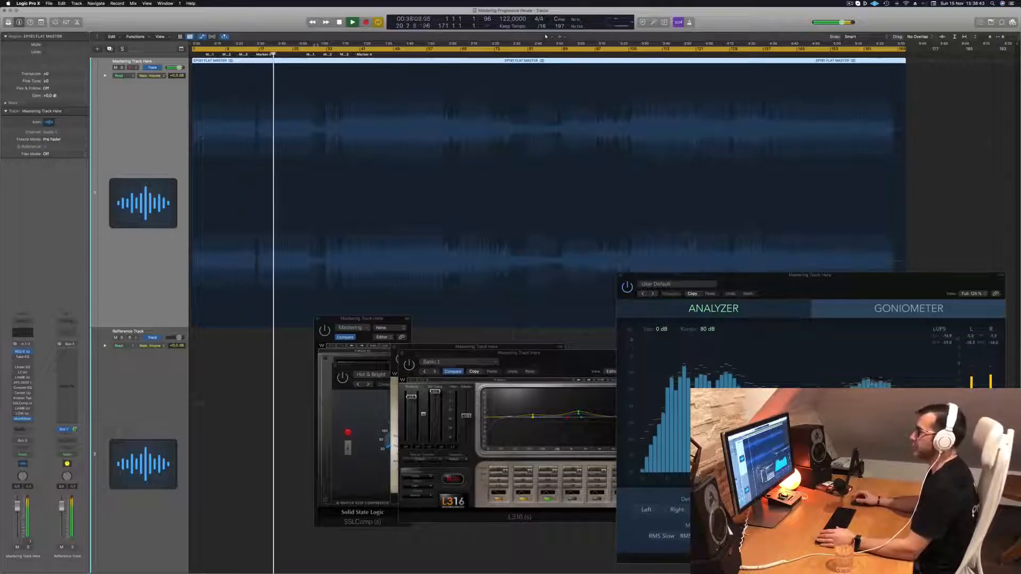
pyautogui.click(327, 54)
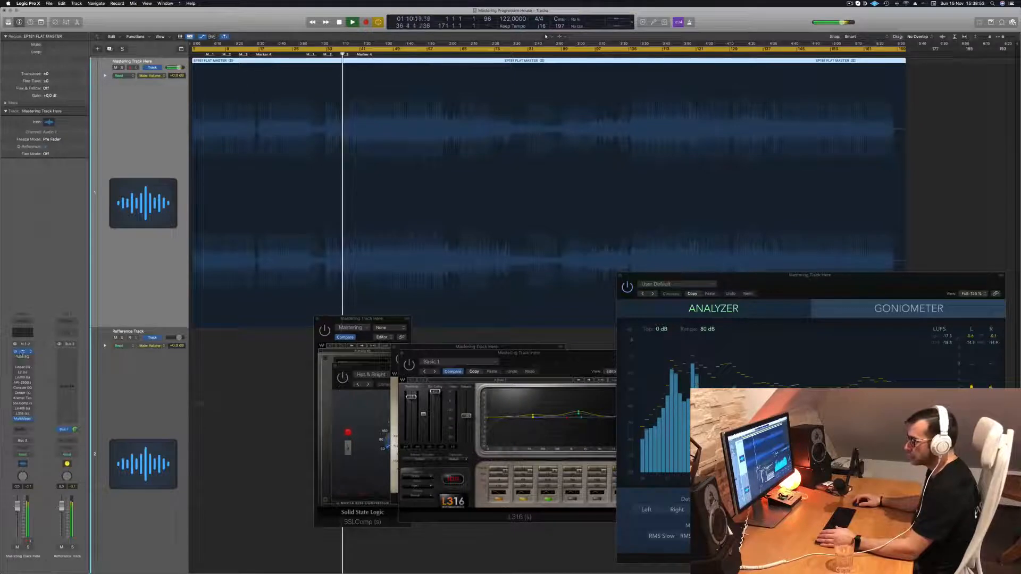
pyautogui.click(21, 352)
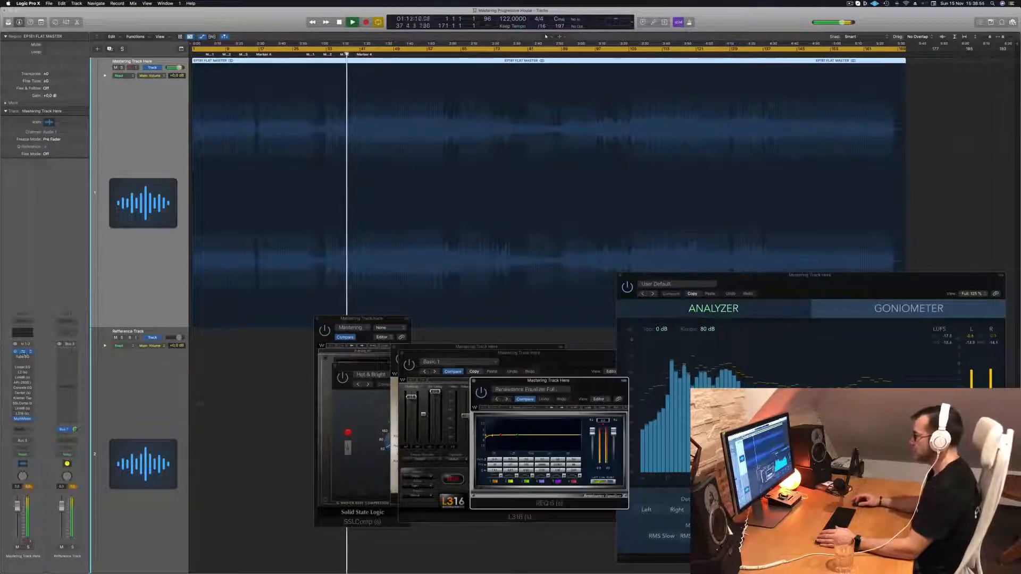
pyautogui.moveTo(595, 384); pyautogui.dragTo(768, 180)
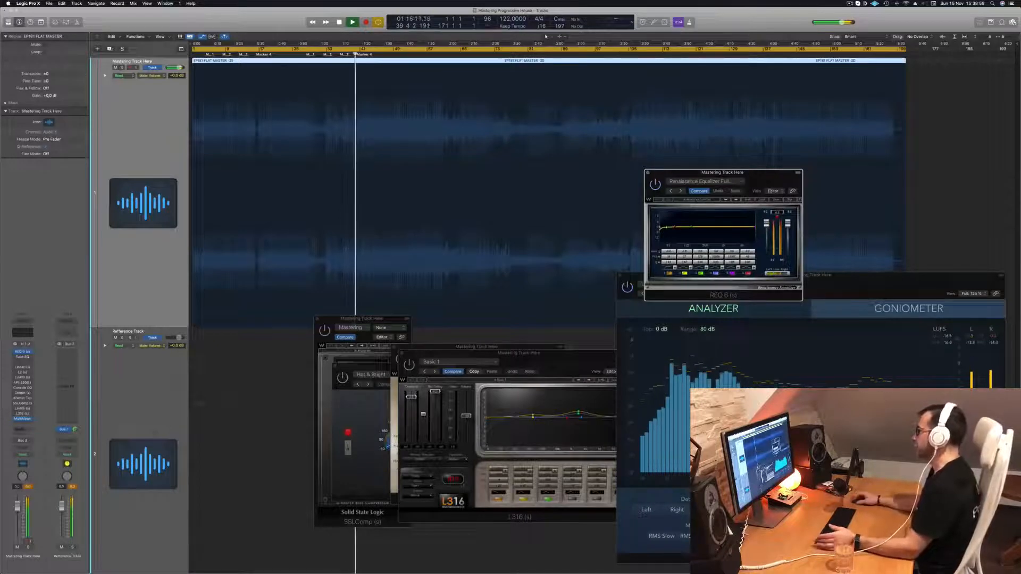
pyautogui.click(777, 215)
pyautogui.moveTo(772, 182); pyautogui.dragTo(752, 211)
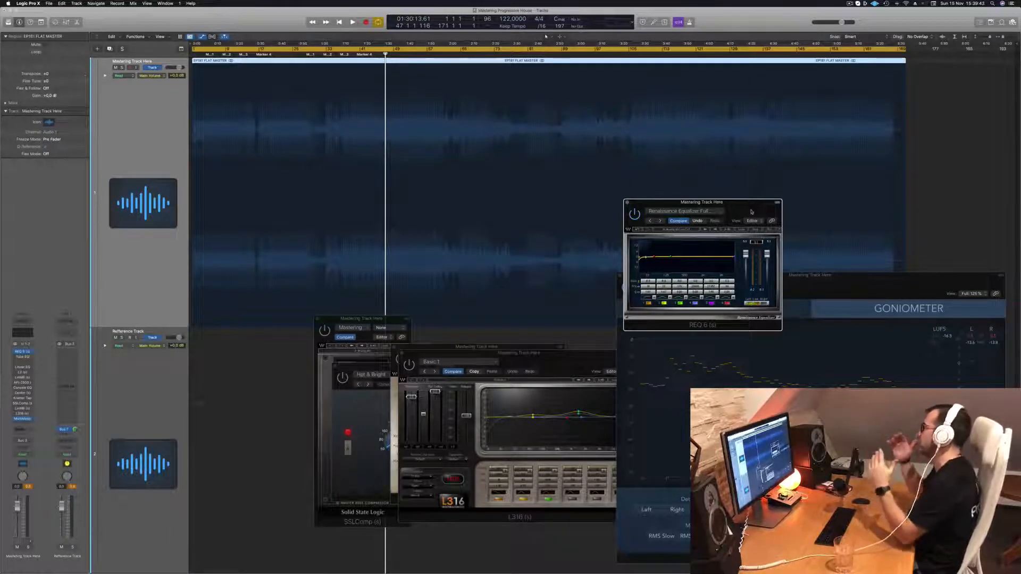
# Audition the equalized master from its start, from the late full section and from the middle break
pyautogui.press('space')
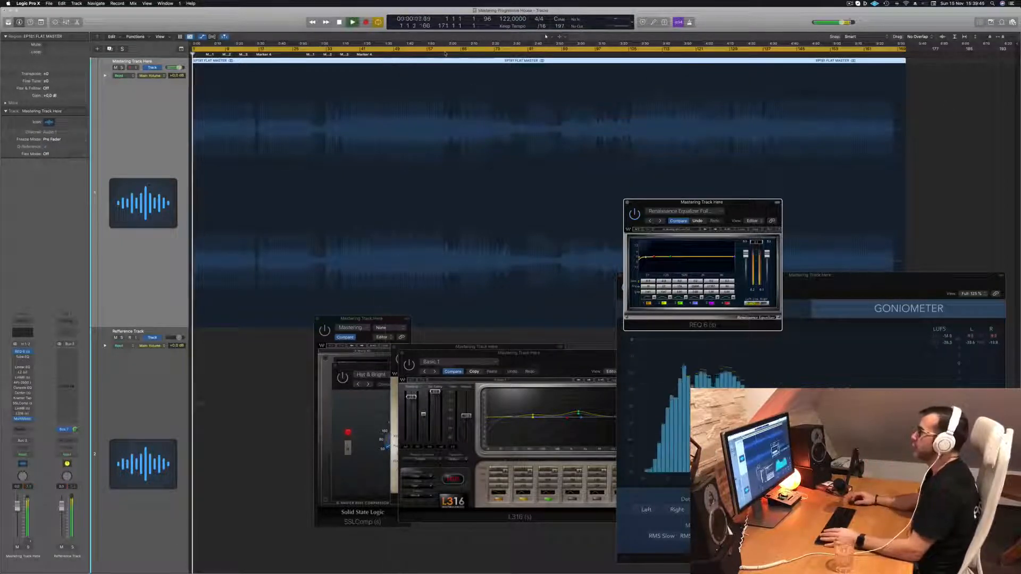
pyautogui.click(617, 55)
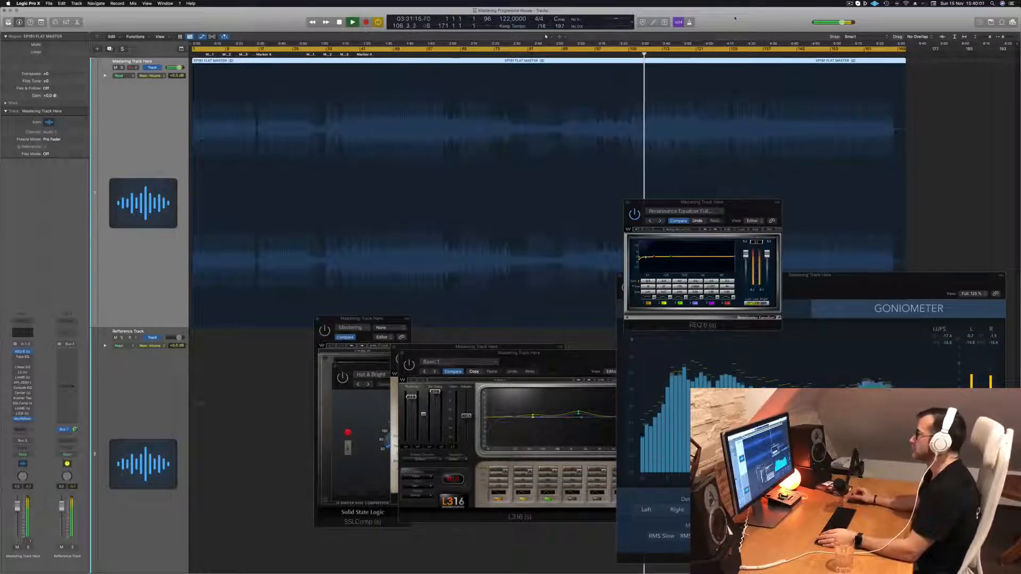
pyautogui.click(473, 55)
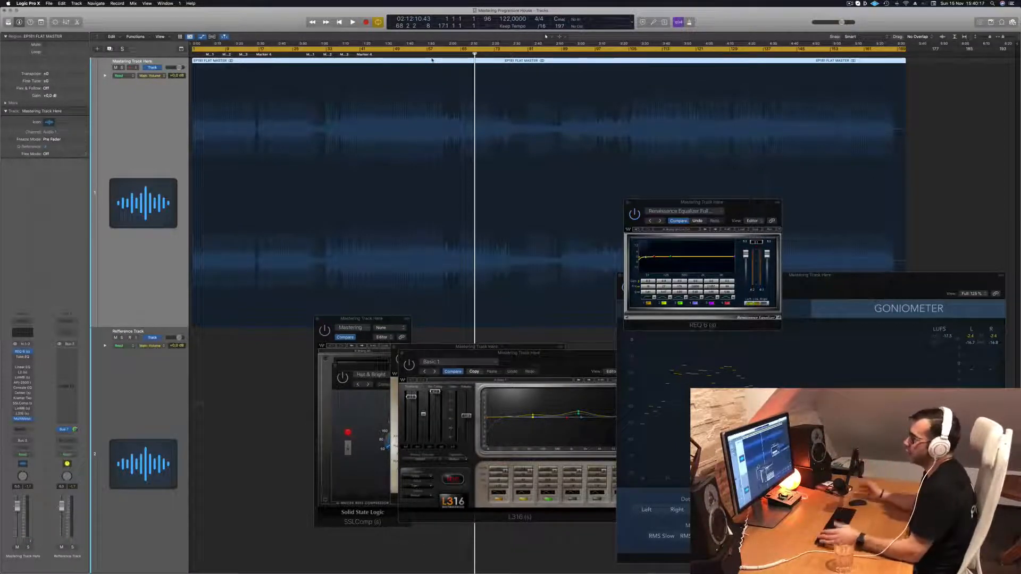
# Bring the analyzer to the front, replay the master from the start and move the REQ 6 window clear of the analyzer
pyautogui.click(933, 275)
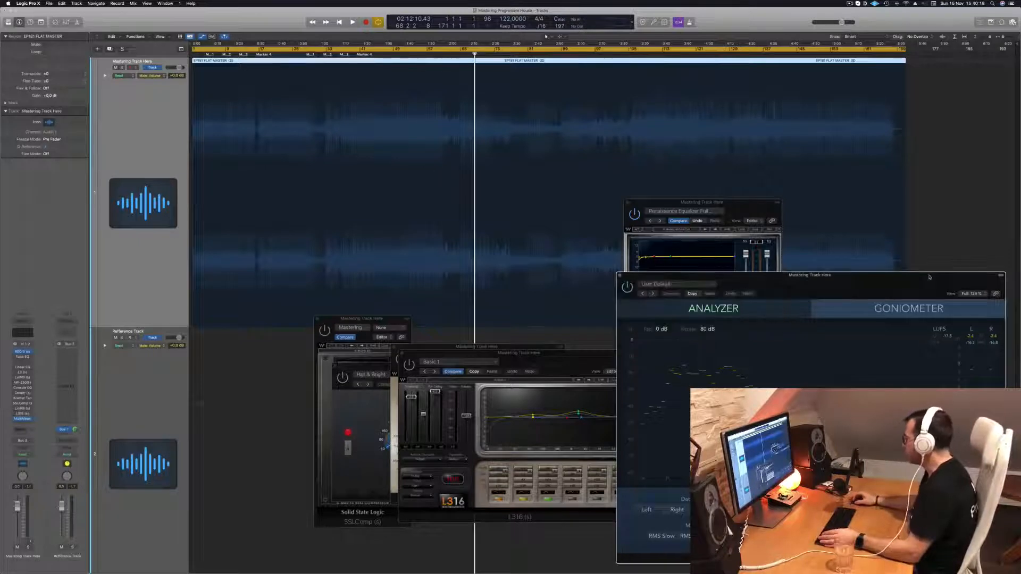
pyautogui.press('space')
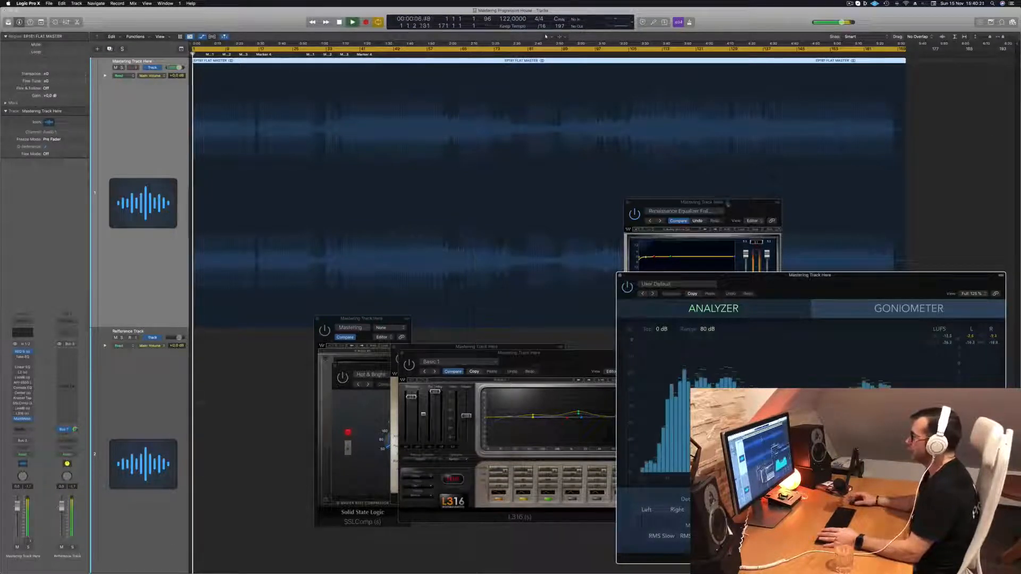
pyautogui.moveTo(737, 215); pyautogui.dragTo(649, 156)
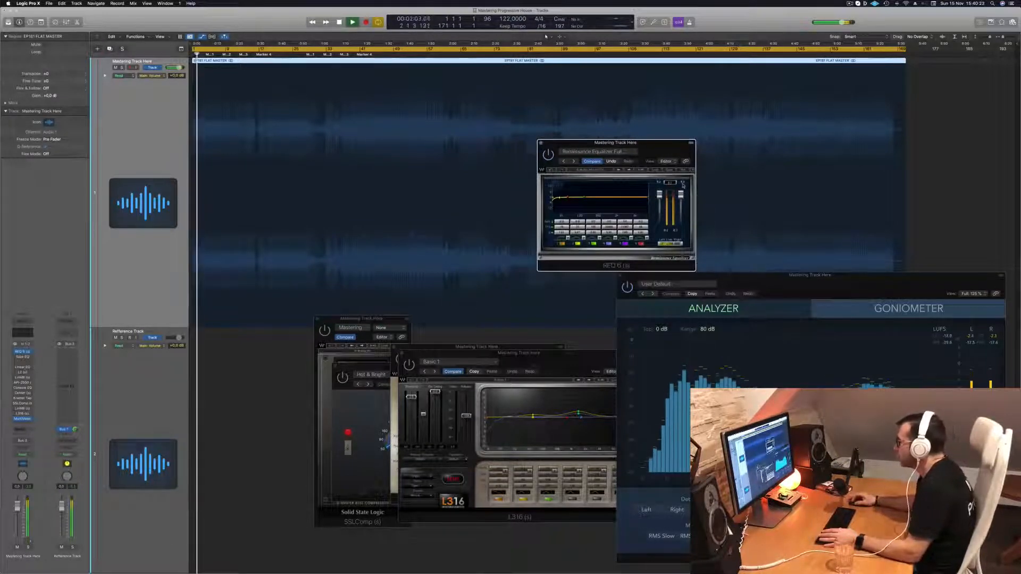
pyautogui.moveTo(644, 144); pyautogui.dragTo(690, 171)
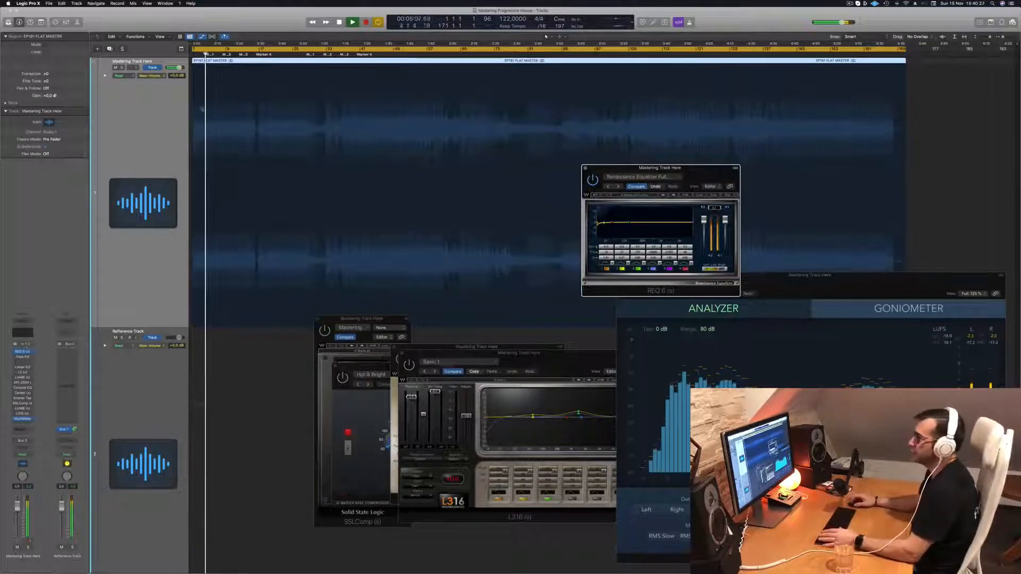
pyautogui.click(163, 127)
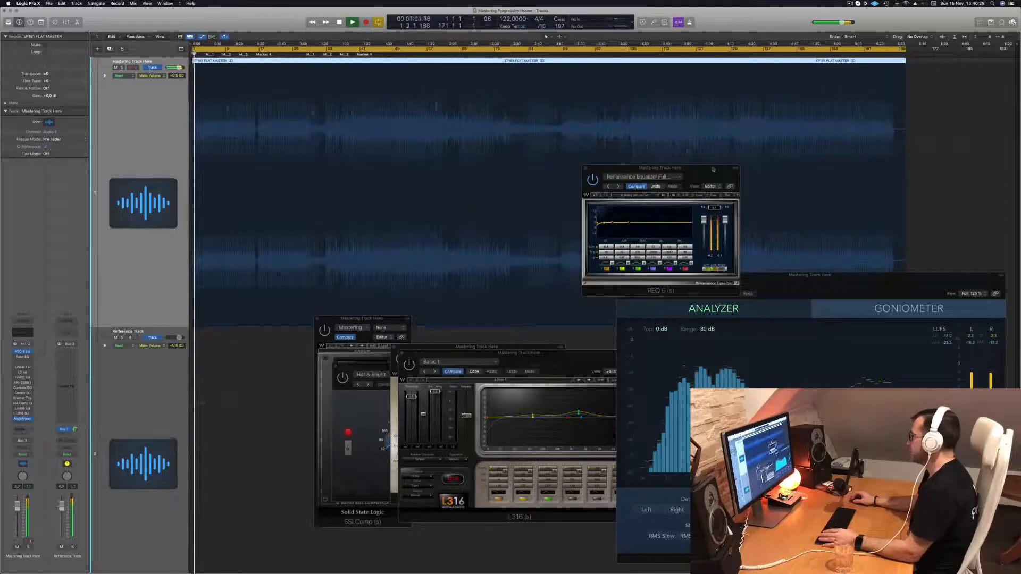
pyautogui.moveTo(713, 169); pyautogui.dragTo(668, 169)
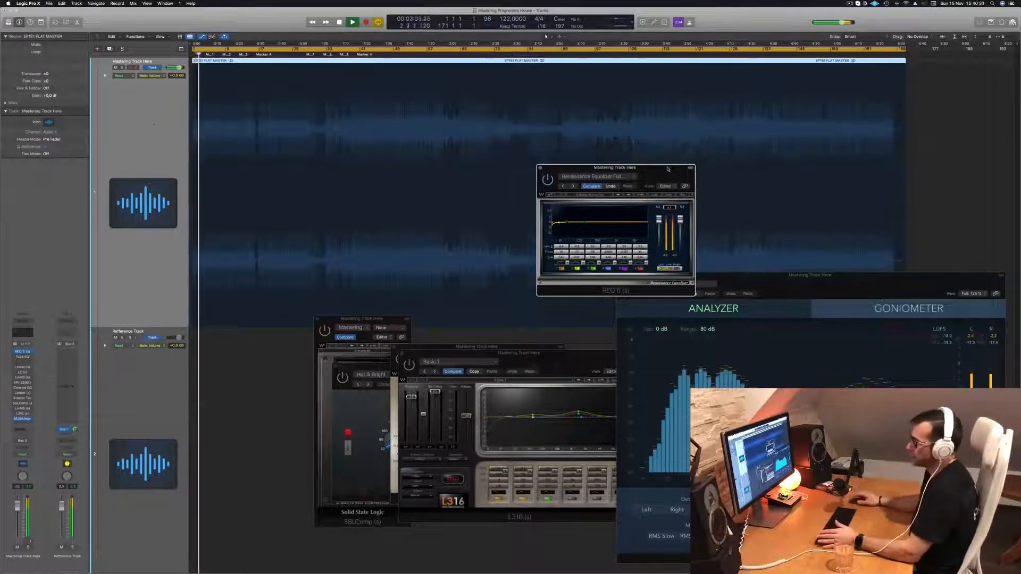
# Open the Vintage Tube EQ with the Enhanced Mix preset, turn it on and place its window below the REQ 6 equalizer
pyautogui.click(22, 357)
pyautogui.moveTo(569, 91); pyautogui.dragTo(624, 210)
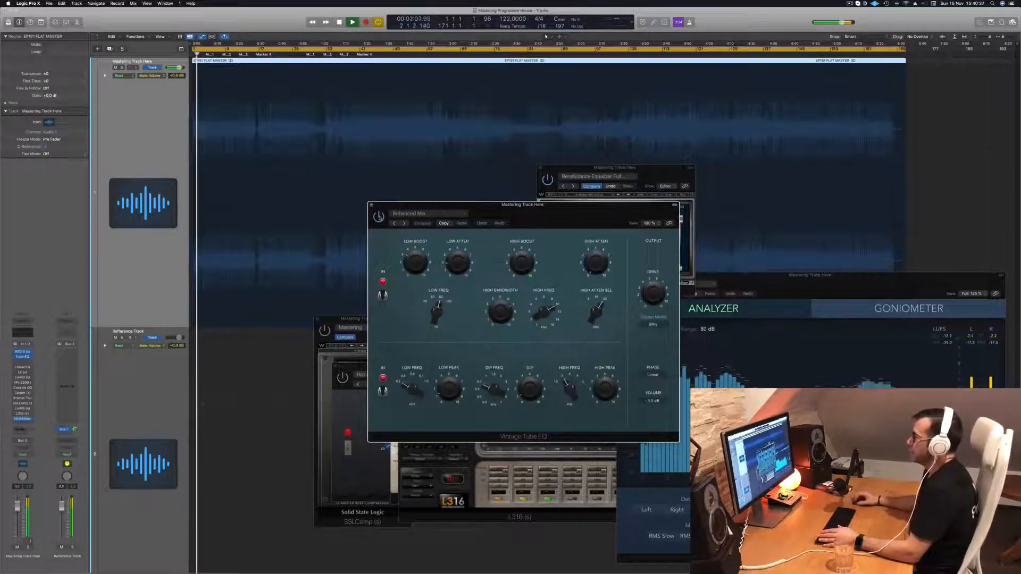
pyautogui.moveTo(552, 215); pyautogui.dragTo(565, 245)
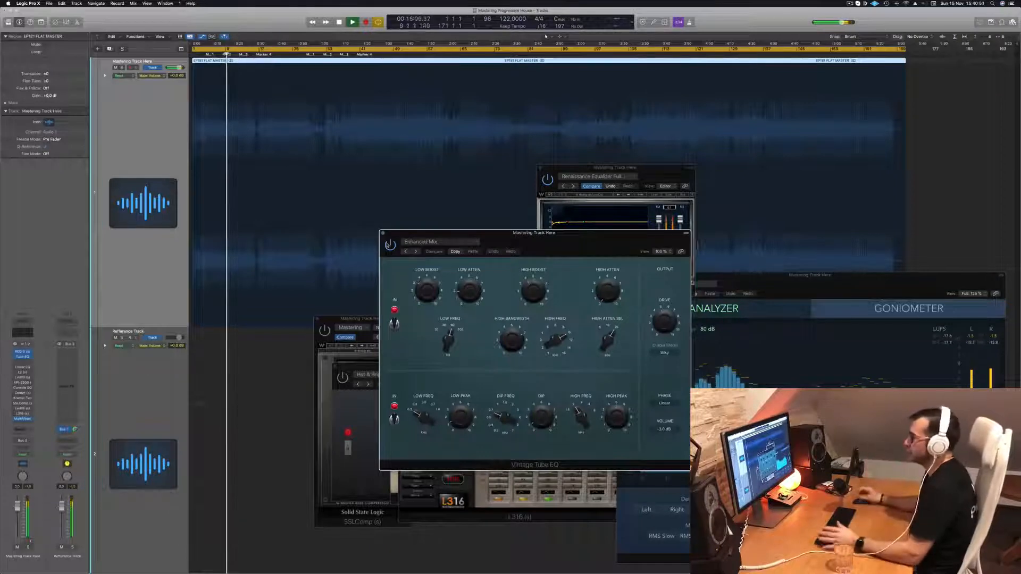
pyautogui.moveTo(567, 239); pyautogui.dragTo(577, 209)
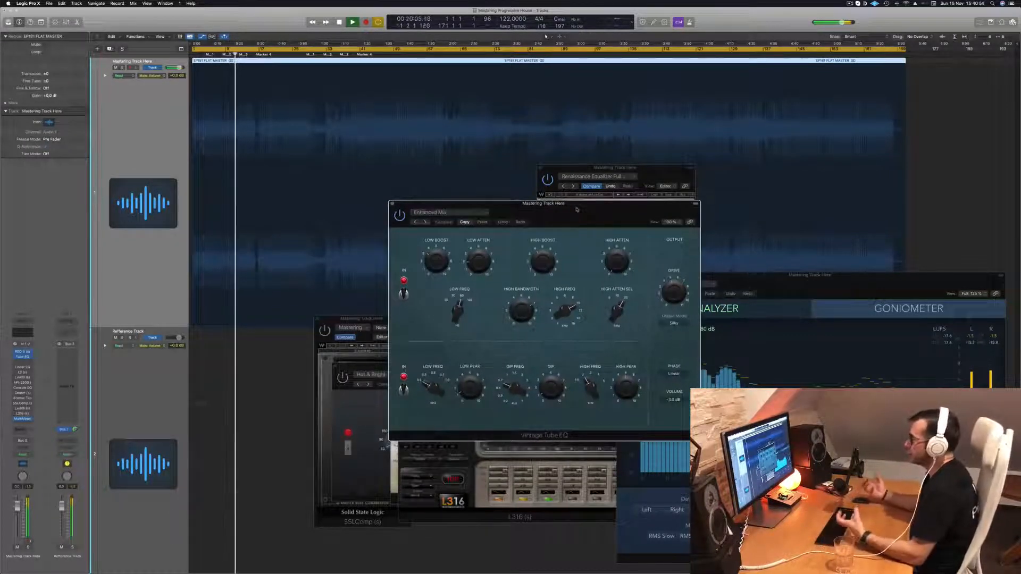
pyautogui.moveTo(577, 210); pyautogui.dragTo(647, 248)
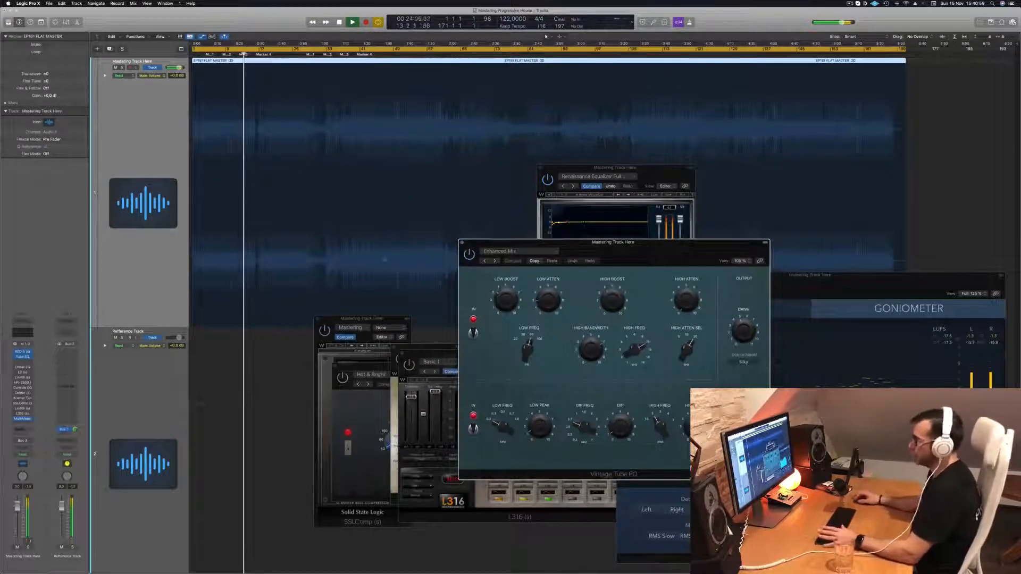
# Open the Linear Phase EQ, arrange its window and the analyzer around the Vintage Tube EQ, and bring the tube EQ forward
pyautogui.click(7, 391)
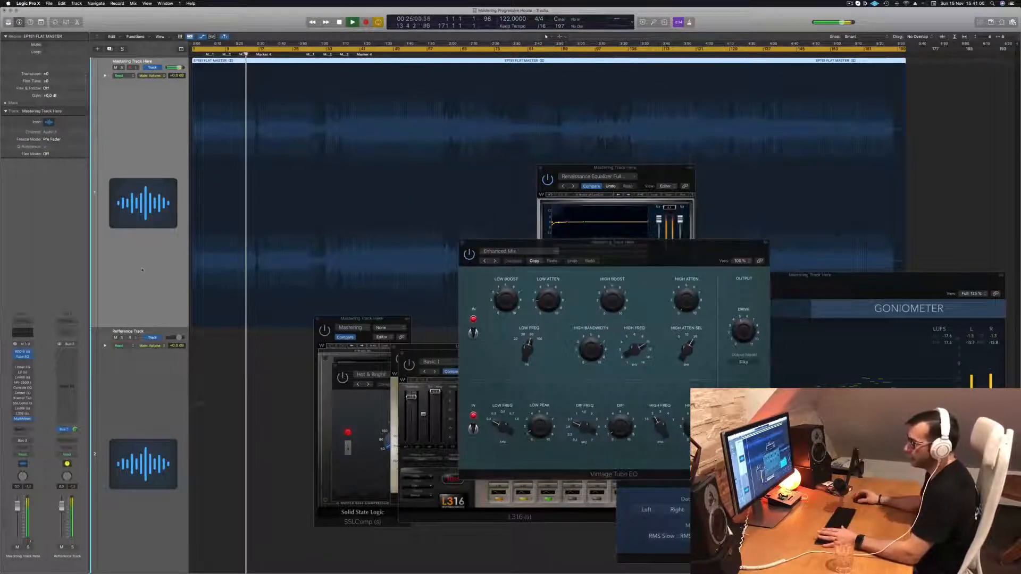
pyautogui.click(22, 368)
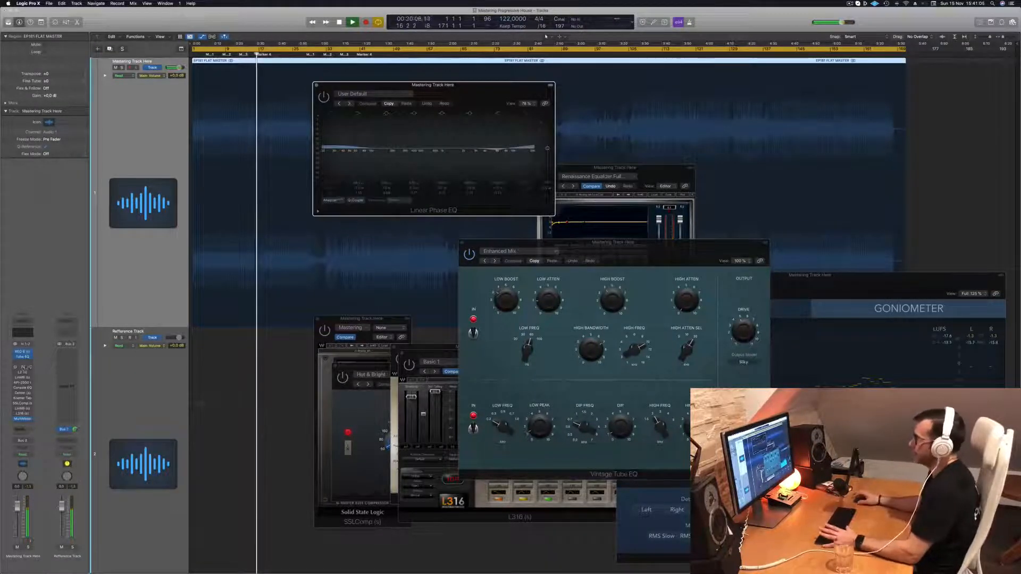
pyautogui.moveTo(507, 86); pyautogui.dragTo(541, 308)
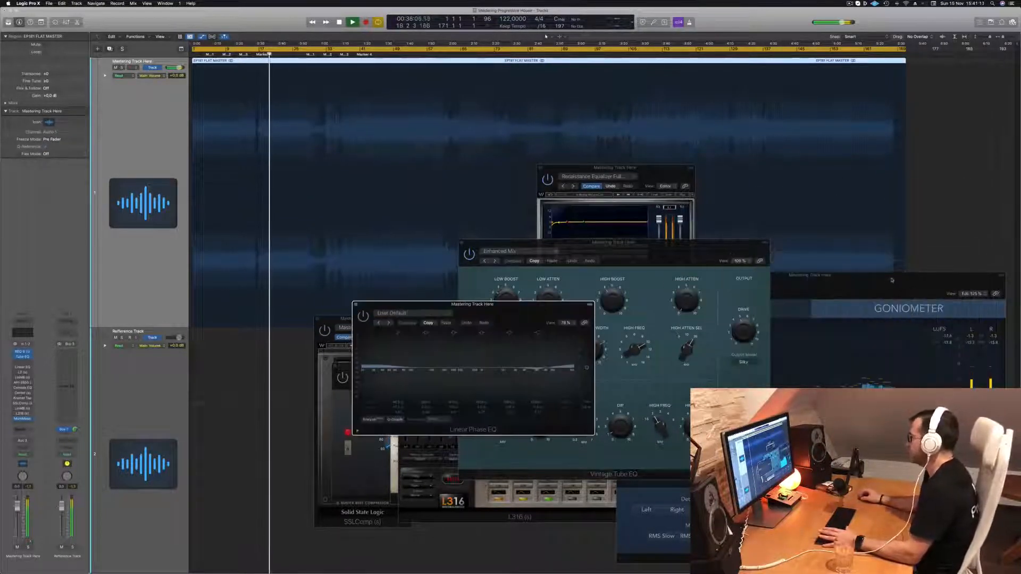
pyautogui.moveTo(889, 283); pyautogui.dragTo(896, 273)
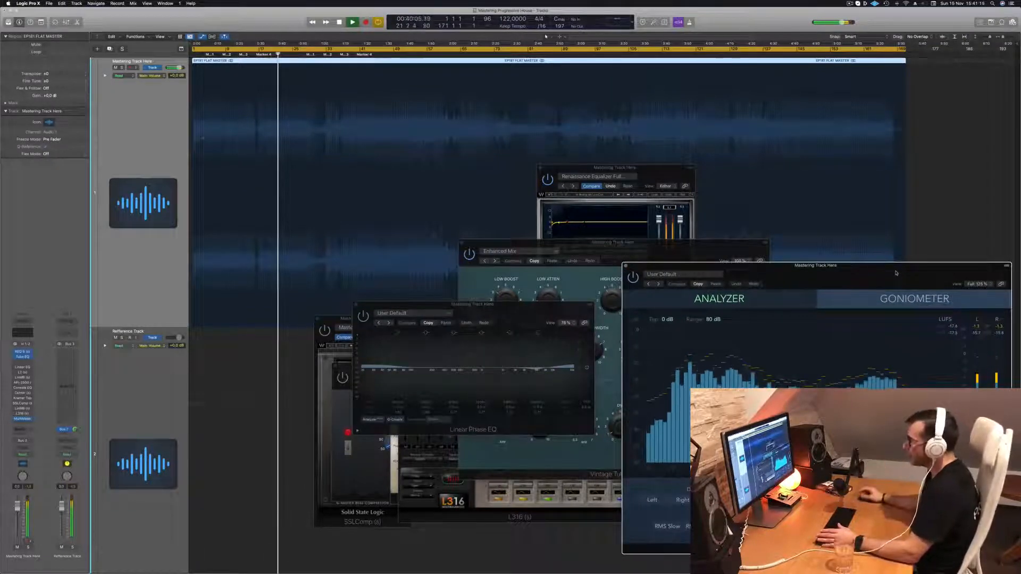
pyautogui.click(506, 255)
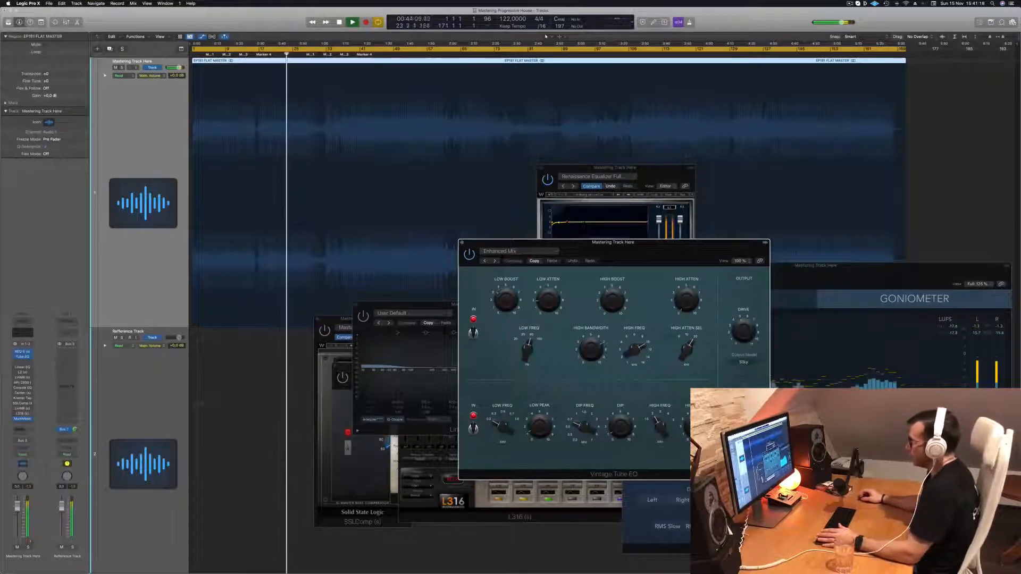
pyautogui.click(33, 487)
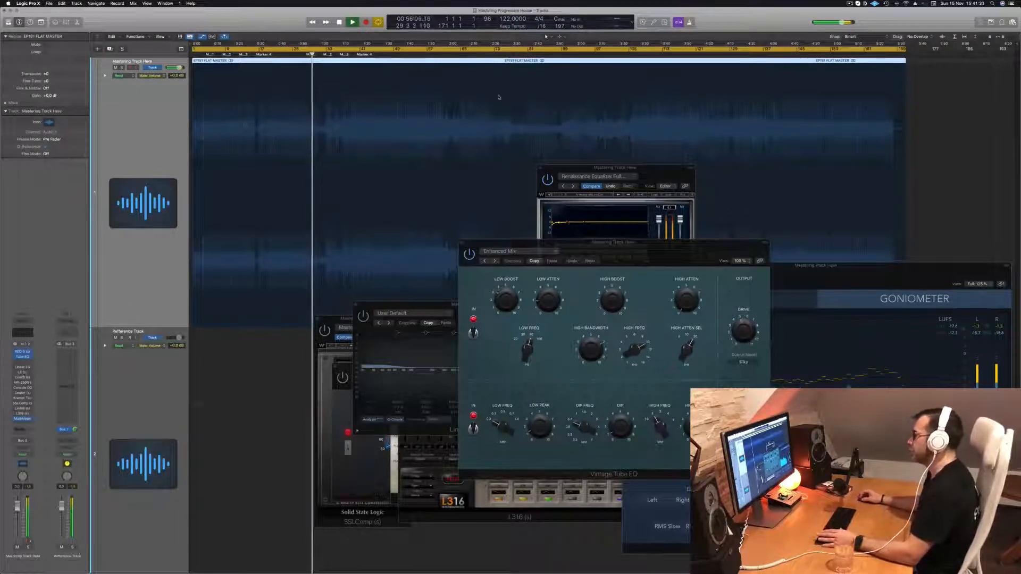
# Open the L2 Ultramaximizer on the mastering track, turn it on and move its window over the Vintage Tube EQ
pyautogui.click(24, 373)
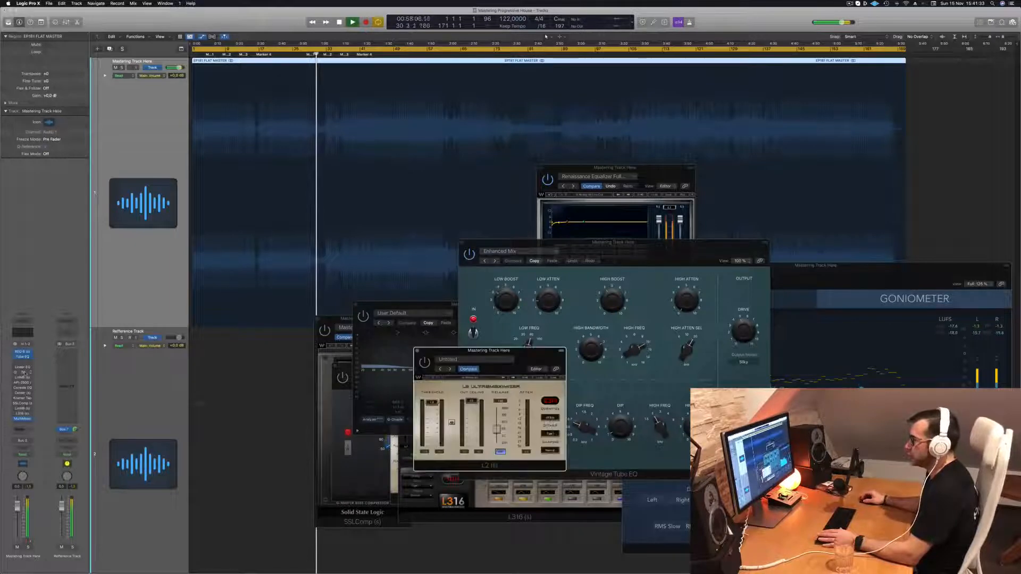
pyautogui.moveTo(503, 355); pyautogui.dragTo(511, 265)
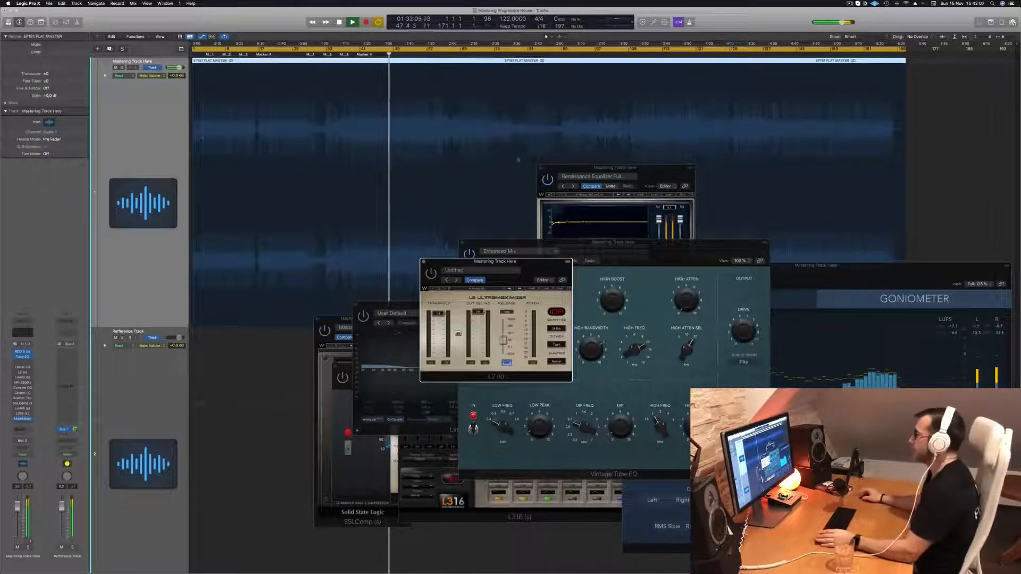
pyautogui.moveTo(529, 262); pyautogui.dragTo(506, 103)
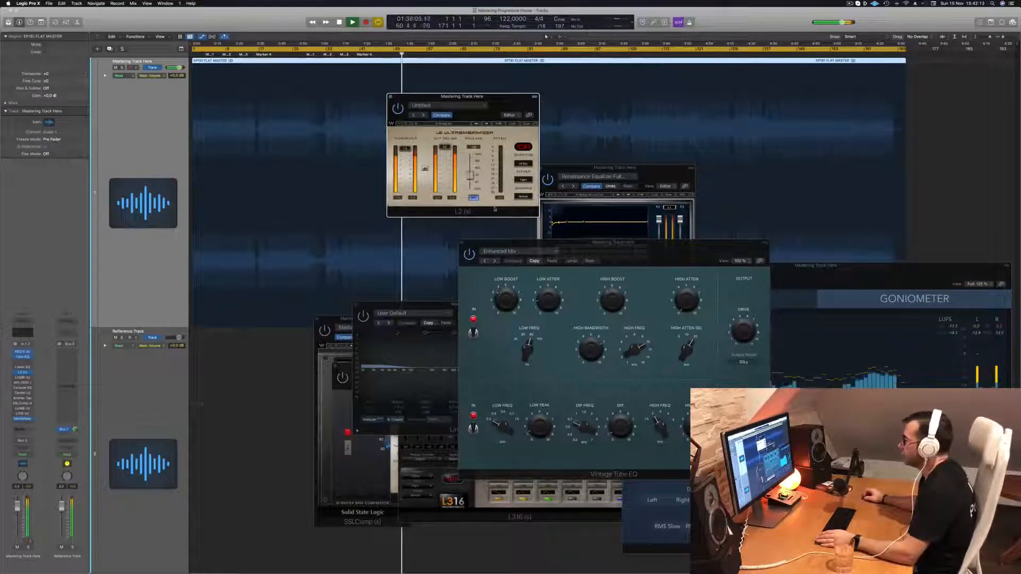
pyautogui.moveTo(463, 98); pyautogui.dragTo(510, 135)
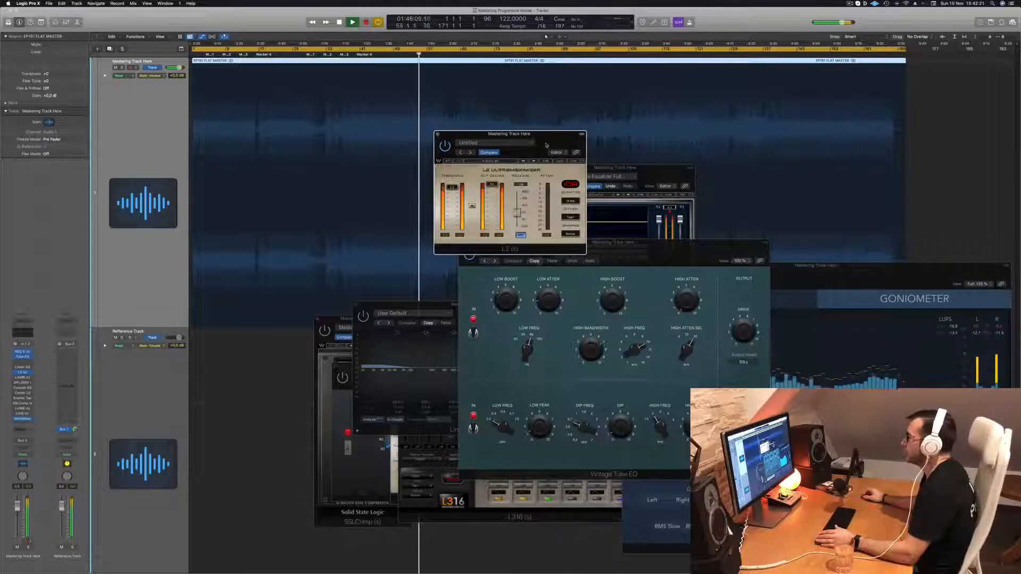
pyautogui.moveTo(545, 145); pyautogui.dragTo(719, 235)
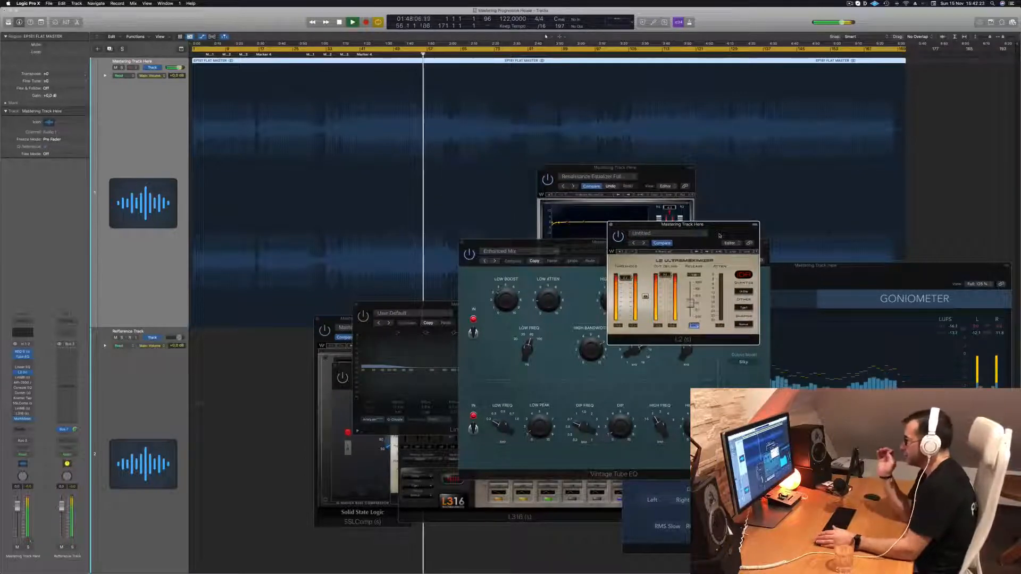
# Move the REQ 6 window above the analyzer and line up the L2 limiter window beside it
pyautogui.moveTo(612, 168); pyautogui.dragTo(876, 181)
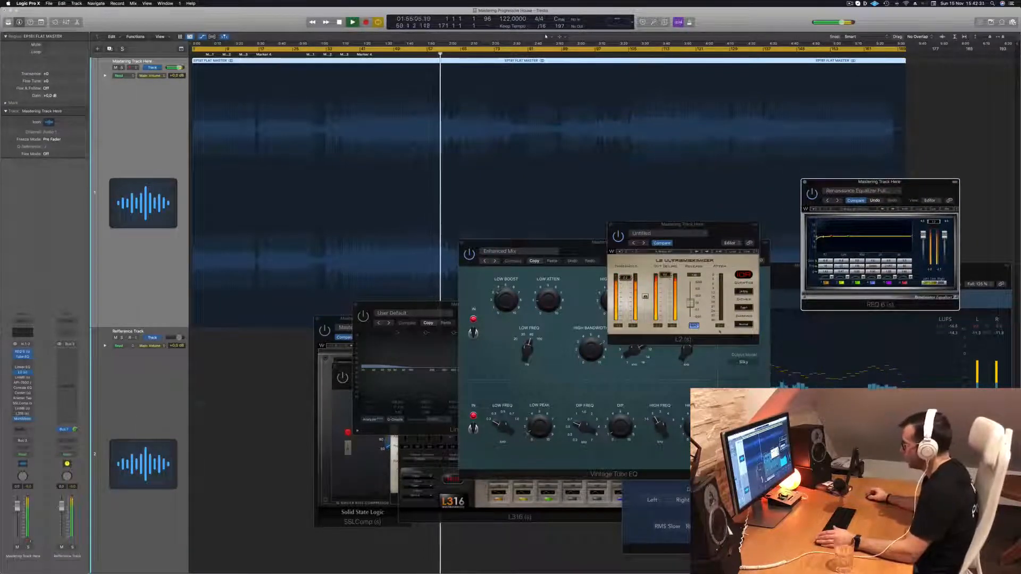
pyautogui.click(629, 295)
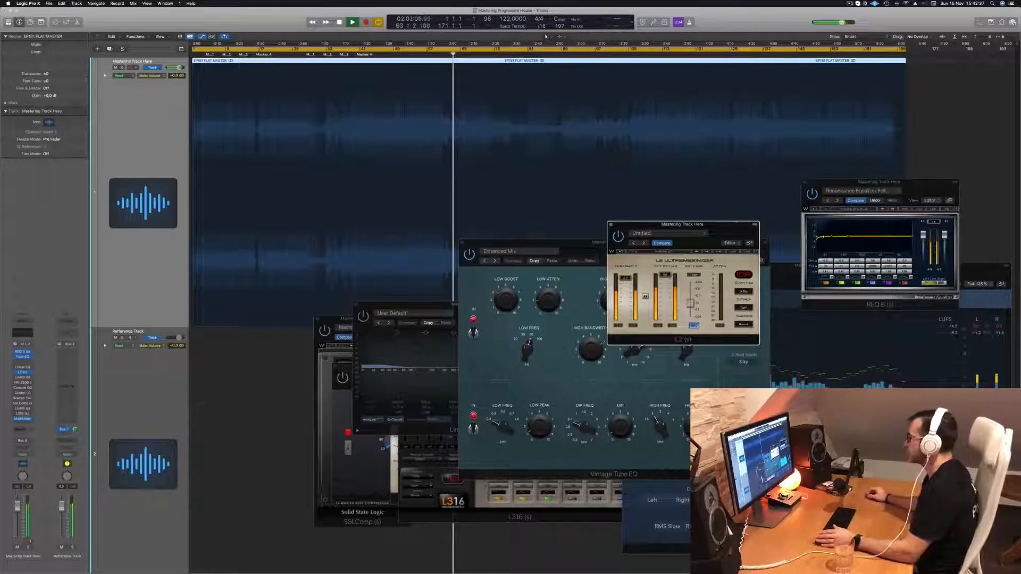
pyautogui.moveTo(737, 226); pyautogui.dragTo(775, 186)
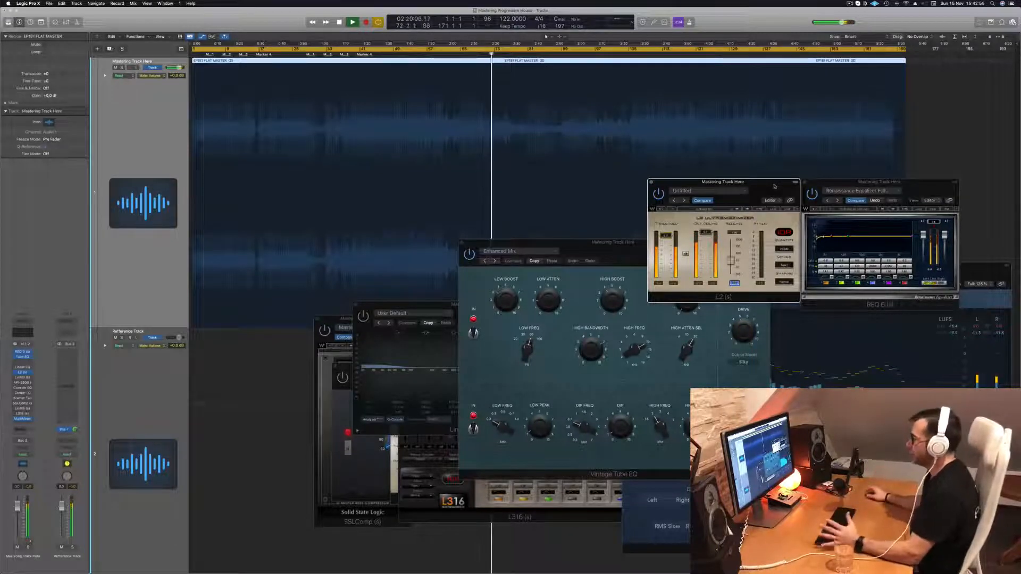
pyautogui.moveTo(774, 186); pyautogui.dragTo(762, 183)
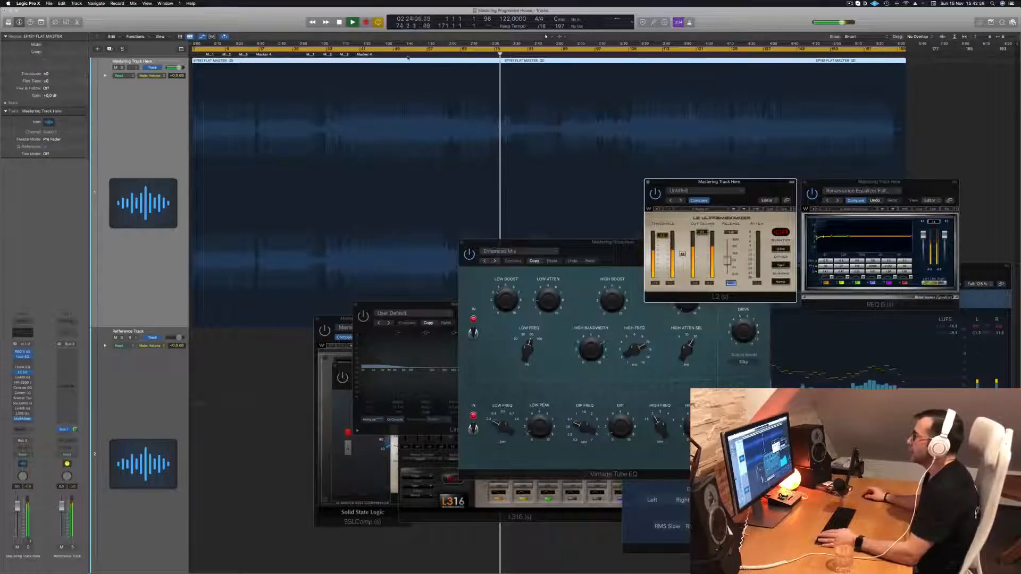
# Move the playhead back to the first full section near Marker 4, play it briefly and stop
pyautogui.click(633, 52)
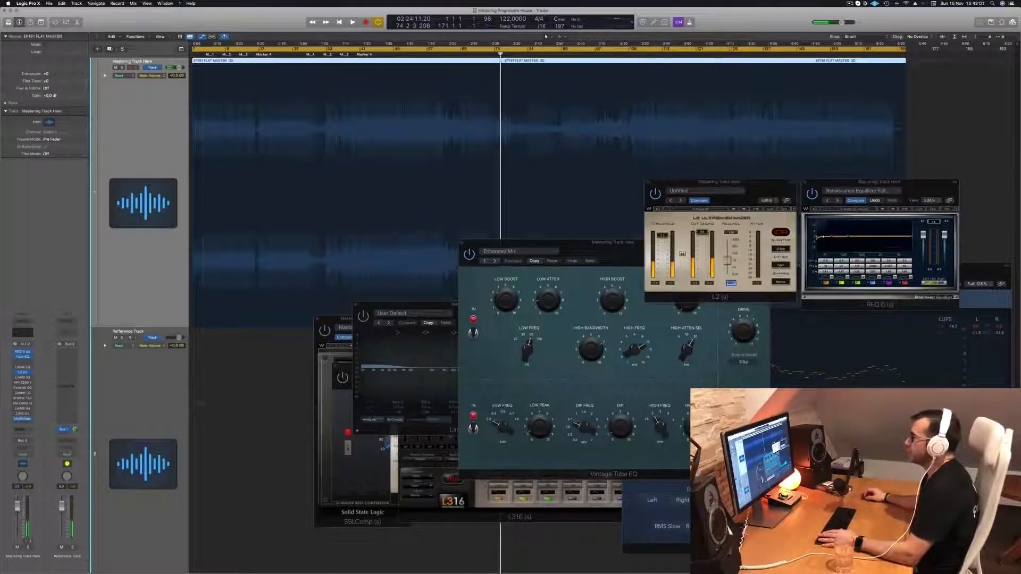
pyautogui.moveTo(192, 51); pyautogui.dragTo(369, 51)
pyautogui.press('space')
pyautogui.press('space')
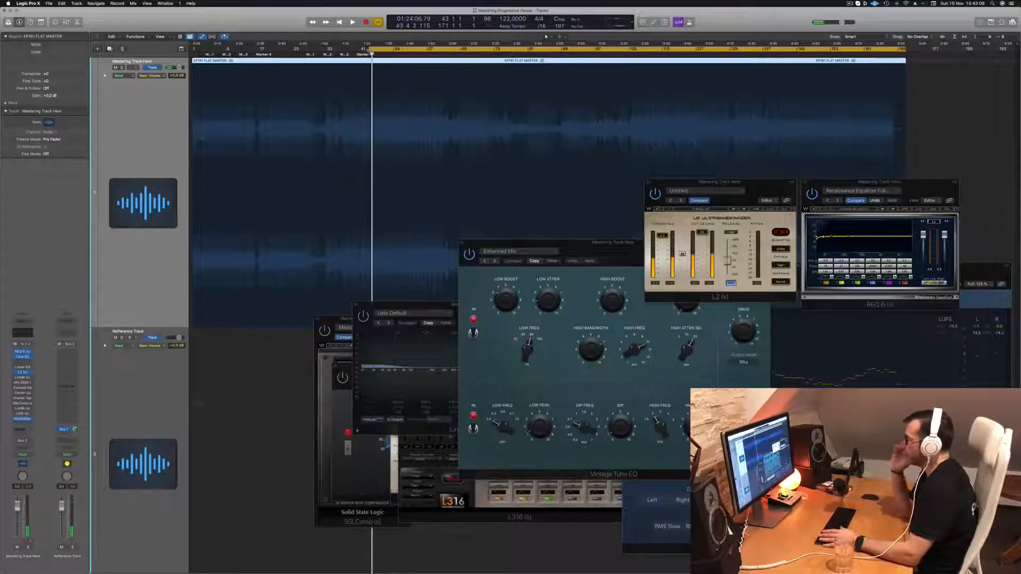
# Move the Vintage Tube EQ window clear of the limiter, open the LinMB multiband and place it beside the L2 window
pyautogui.moveTo(578, 249); pyautogui.dragTo(447, 256)
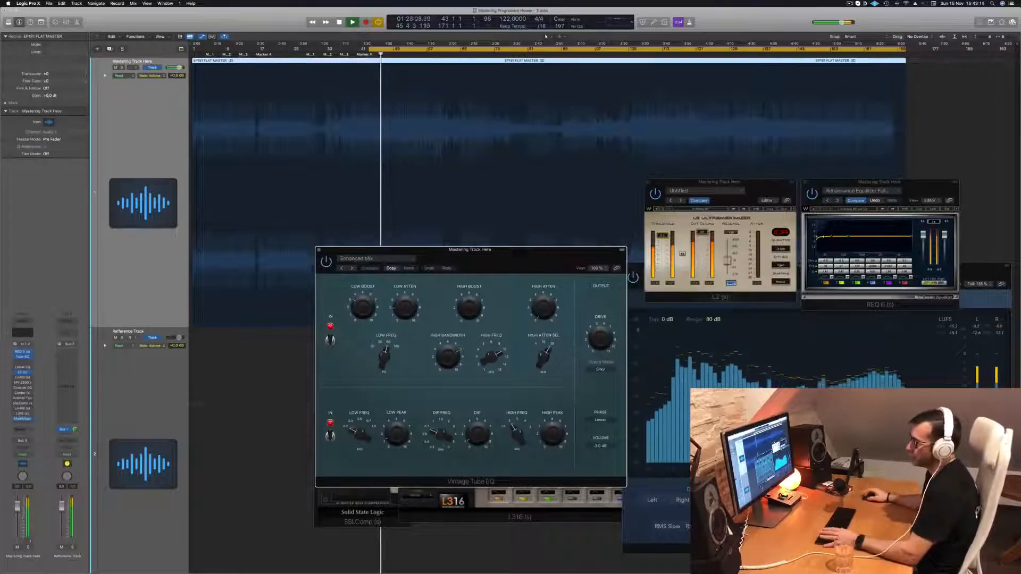
pyautogui.click(22, 378)
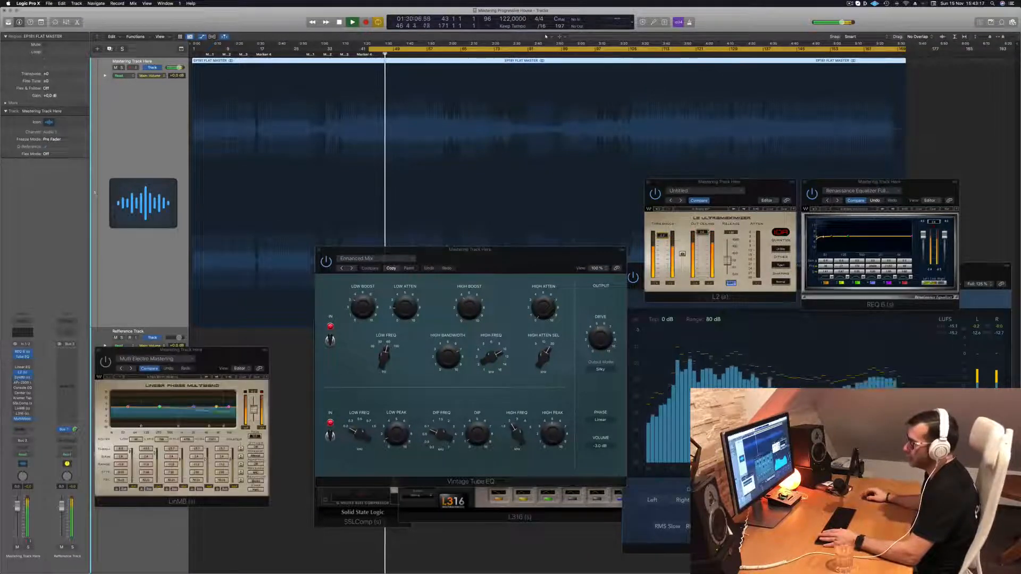
pyautogui.moveTo(205, 352); pyautogui.dragTo(584, 188)
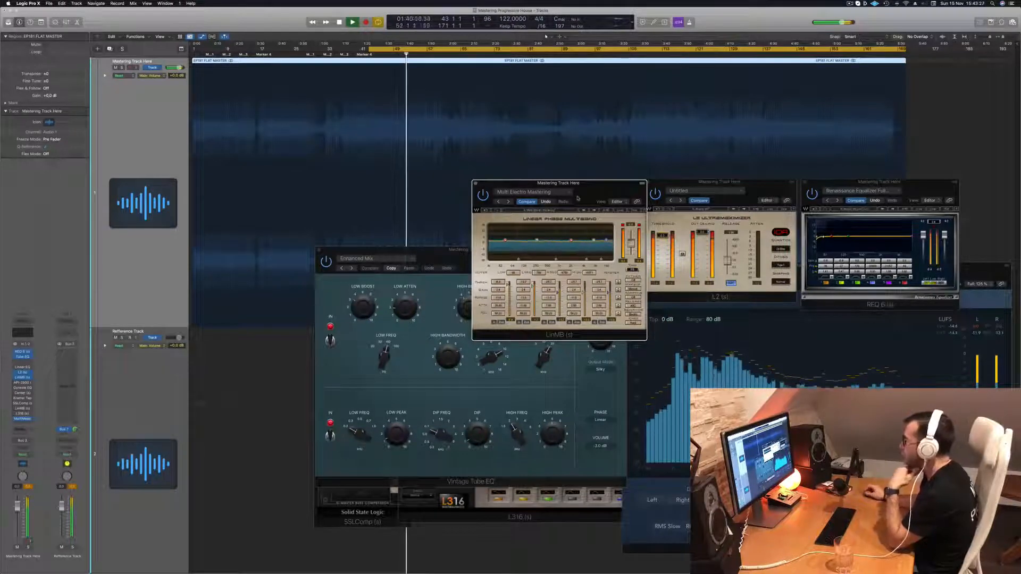
pyautogui.moveTo(594, 189); pyautogui.dragTo(591, 197)
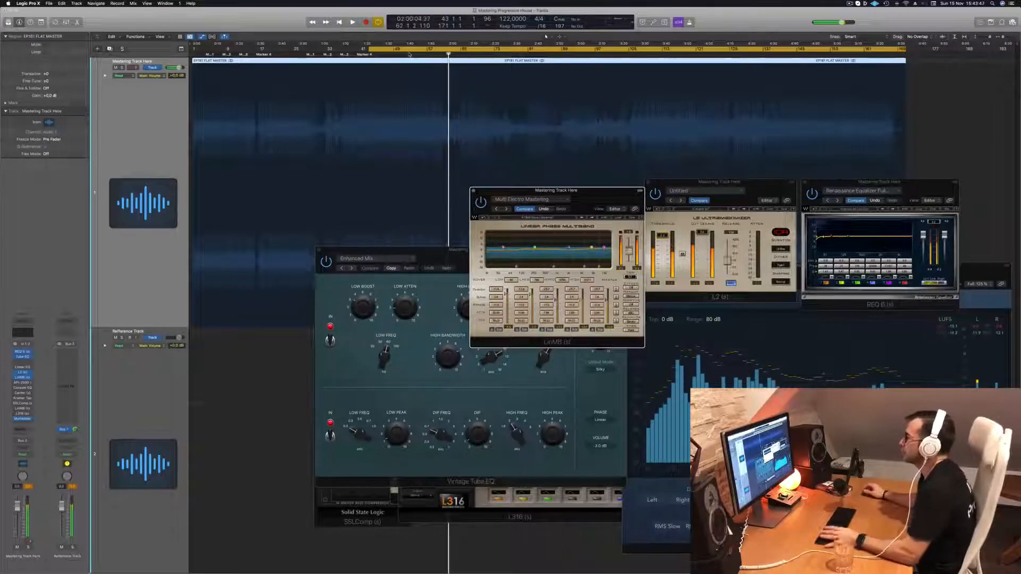
# Replay the track from the start of the cycle range to audition the LinMB multiband, keeping its window beside the L2
pyautogui.press('space')
pyautogui.press('space')
pyautogui.press('space')
pyautogui.press('space')
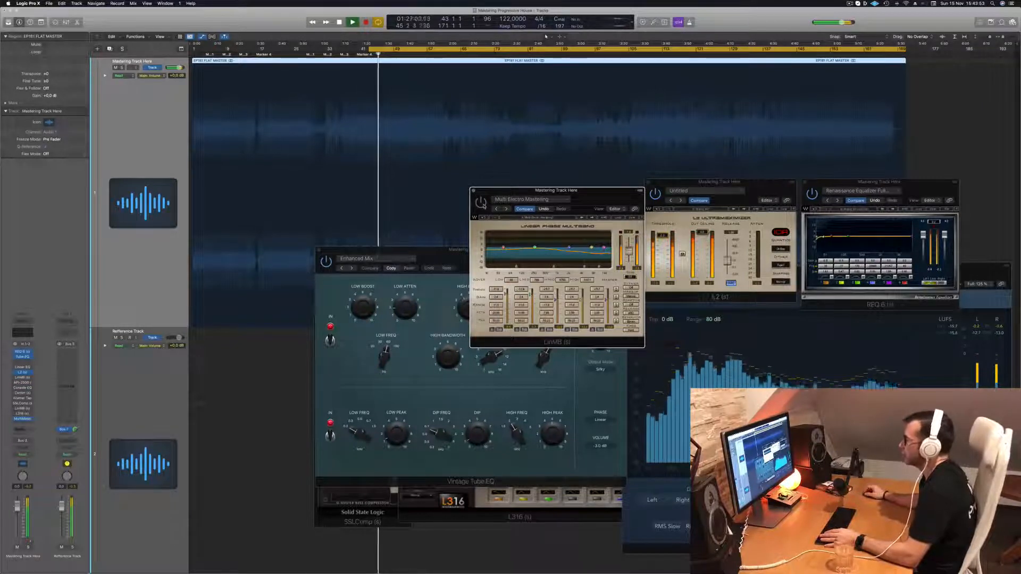
pyautogui.moveTo(589, 195); pyautogui.dragTo(586, 195)
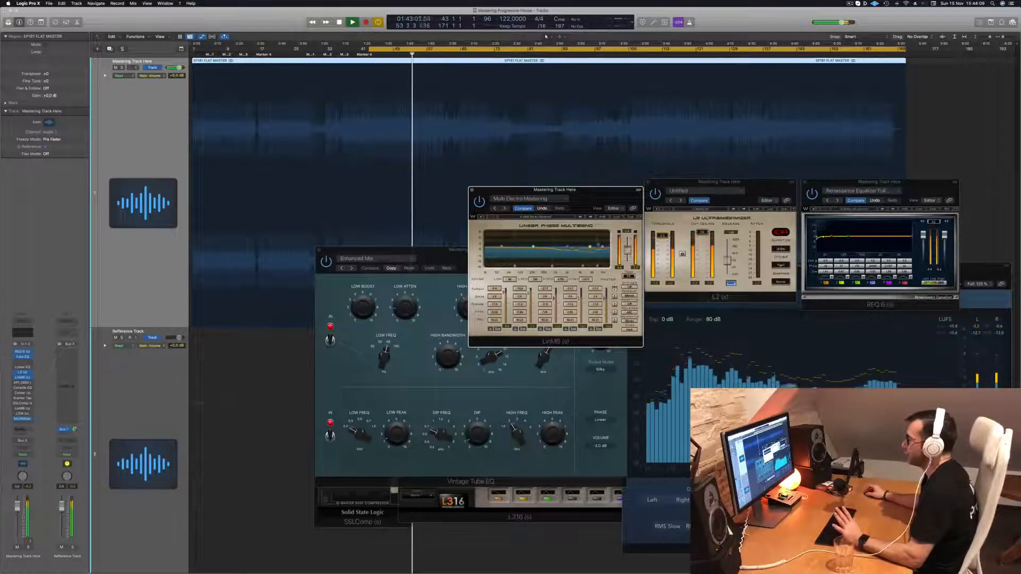
pyautogui.moveTo(602, 196)
pyautogui.mouseDown()
pyautogui.moveTo(559, 209)
pyautogui.moveTo(593, 193)
pyautogui.mouseUp()
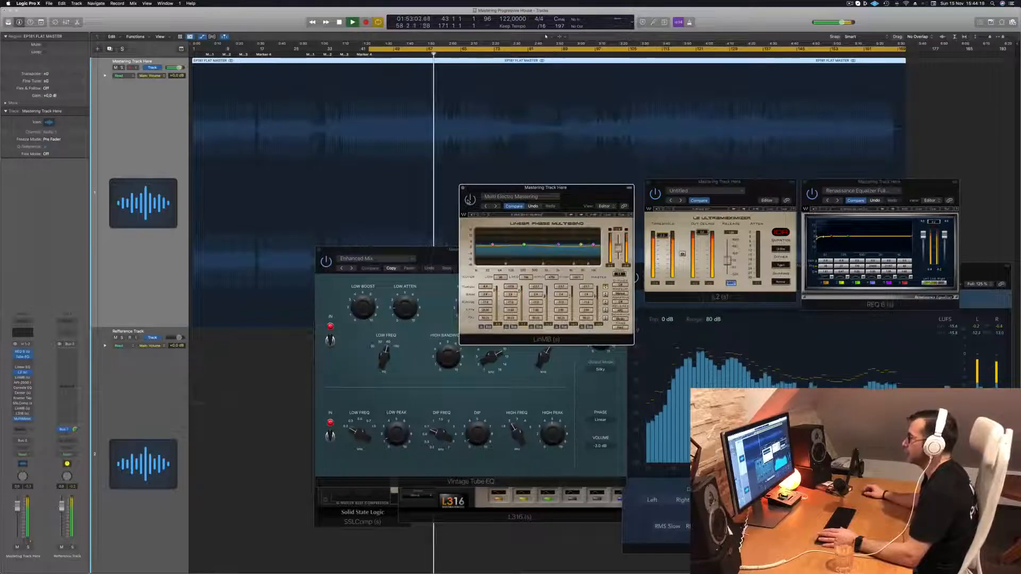
pyautogui.press('space')
pyautogui.press('space')
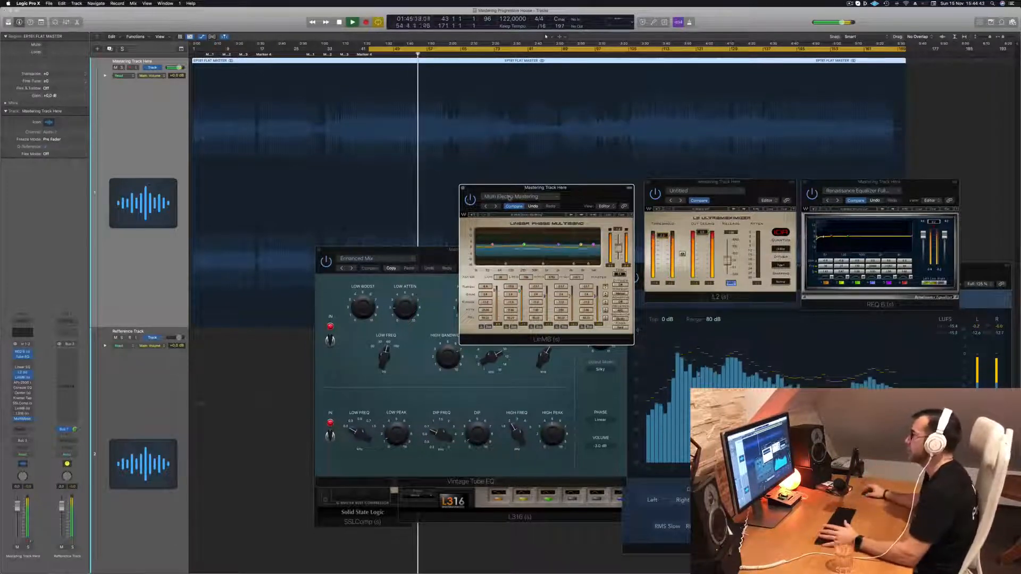
pyautogui.moveTo(590, 194); pyautogui.dragTo(595, 191)
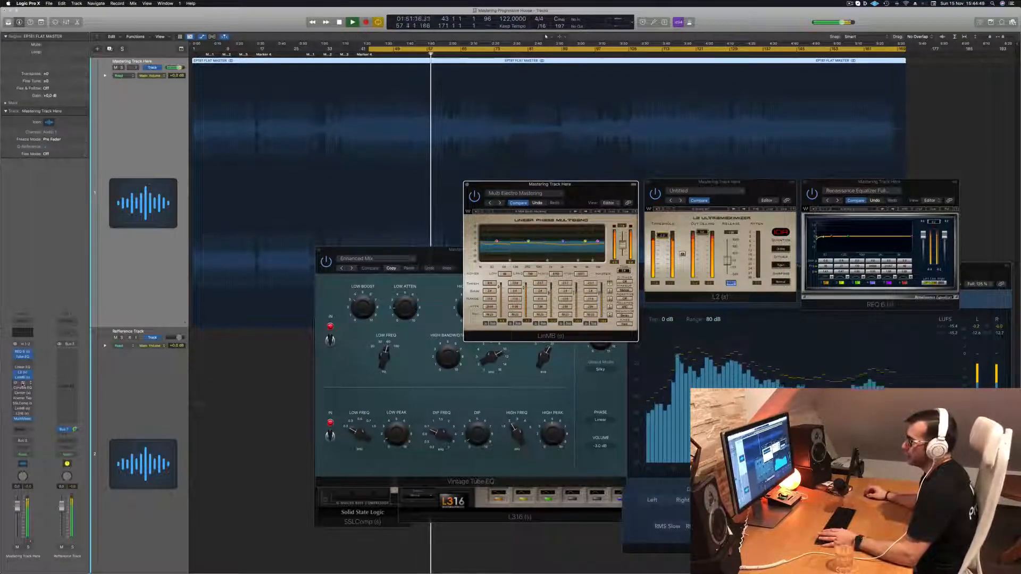
# Open the API-2500 compressor on the mastering track, bring its window forward and replay the section from the start of the cycle range
pyautogui.click(22, 383)
pyautogui.moveTo(466, 88); pyautogui.dragTo(376, 192)
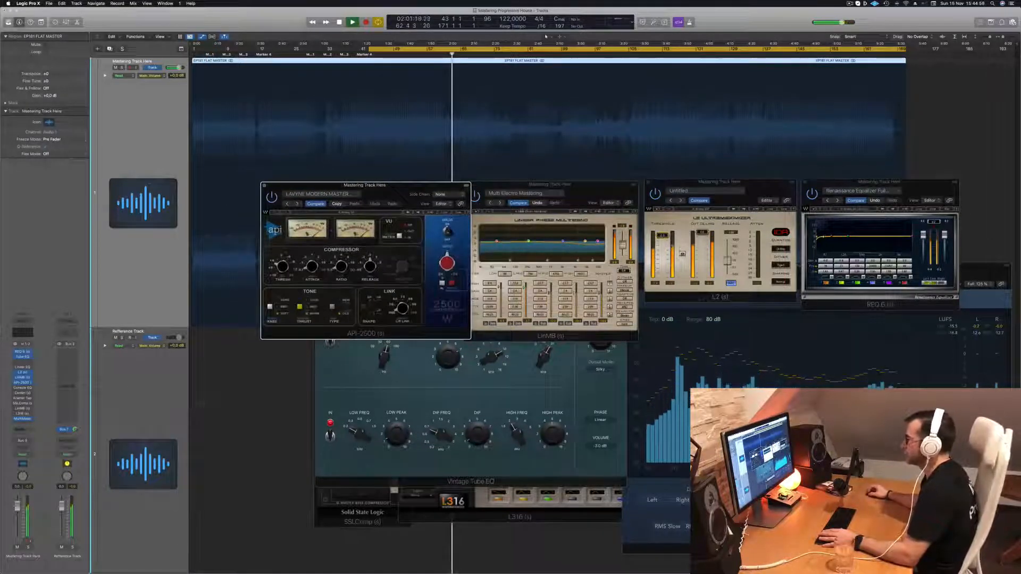
pyautogui.moveTo(551, 185); pyautogui.dragTo(759, 197)
pyautogui.moveTo(390, 190); pyautogui.dragTo(533, 197)
pyautogui.press('space')
pyautogui.press('space')
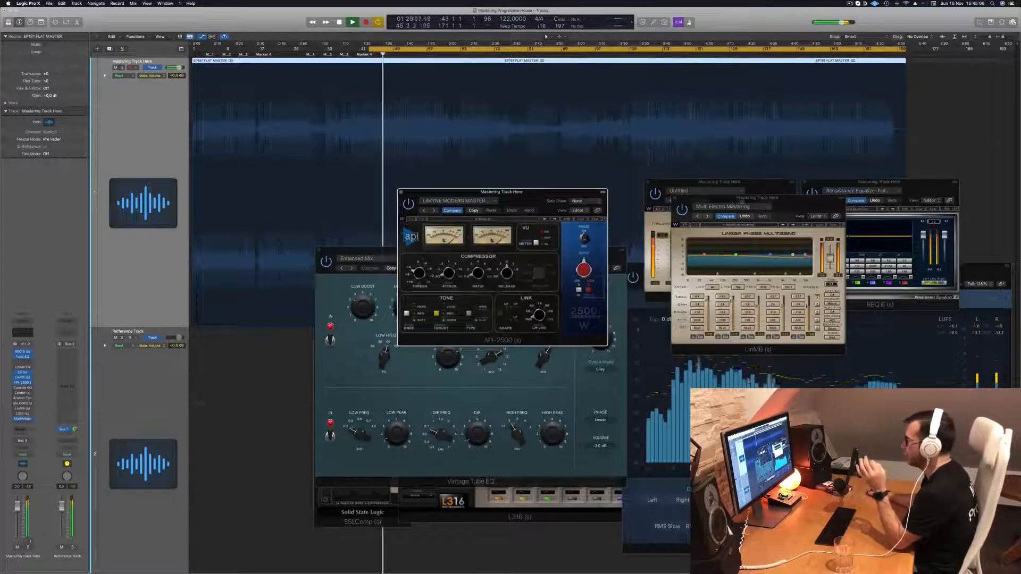
# Line up the API-2500 and LinMB windows in one row next to the L2 limiter
pyautogui.moveTo(744, 197); pyautogui.dragTo(589, 267)
pyautogui.moveTo(533, 197); pyautogui.dragTo(428, 202)
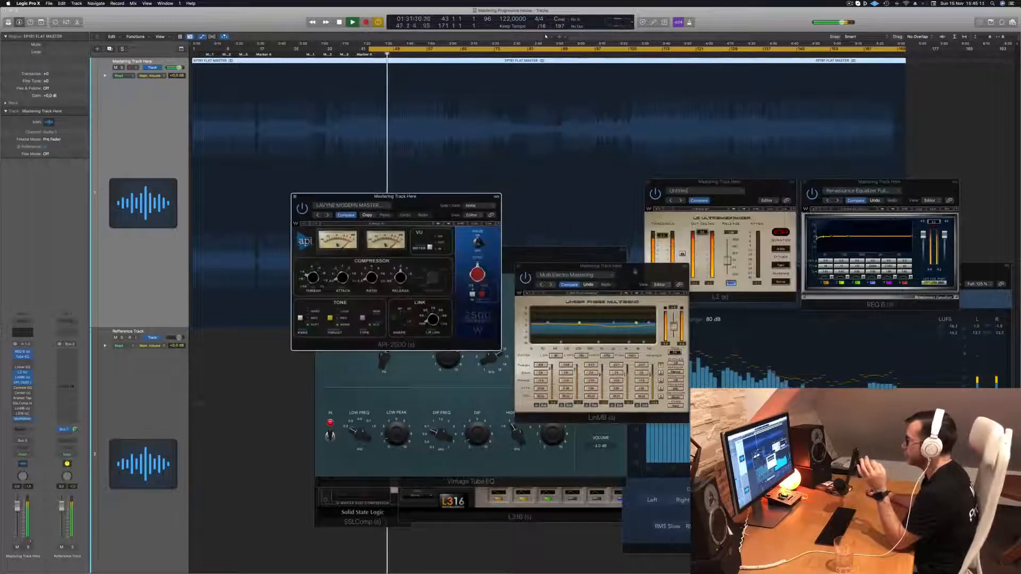
pyautogui.moveTo(635, 270); pyautogui.dragTo(597, 188)
pyautogui.moveTo(415, 194); pyautogui.dragTo(395, 183)
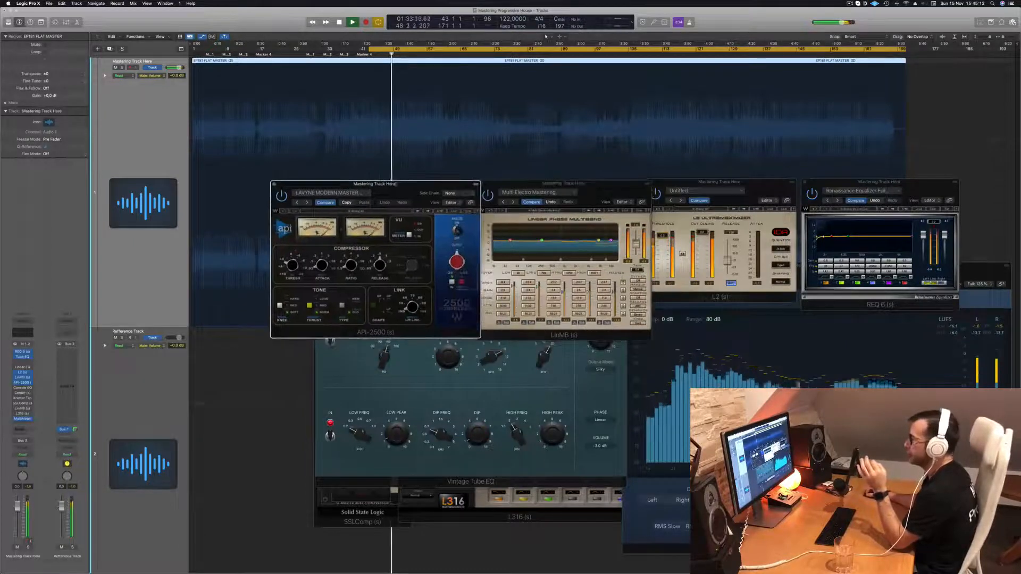
# Open the Vintage Console EQ, place its window between the LinMB and the analyzer, and replay the section to audition it
pyautogui.click(22, 389)
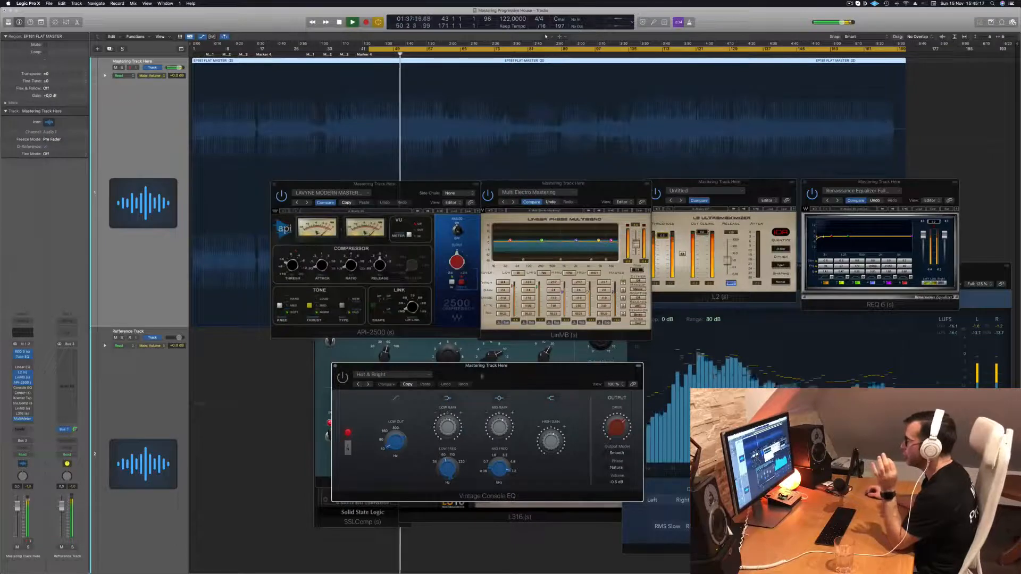
pyautogui.moveTo(415, 366); pyautogui.dragTo(701, 256)
pyautogui.moveTo(541, 184); pyautogui.dragTo(438, 206)
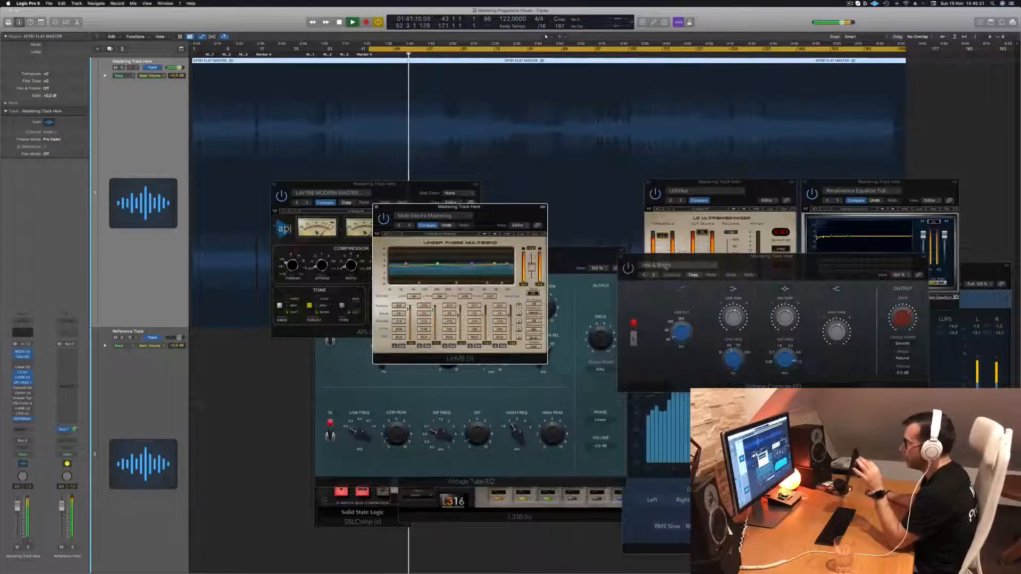
pyautogui.moveTo(782, 265); pyautogui.dragTo(763, 265)
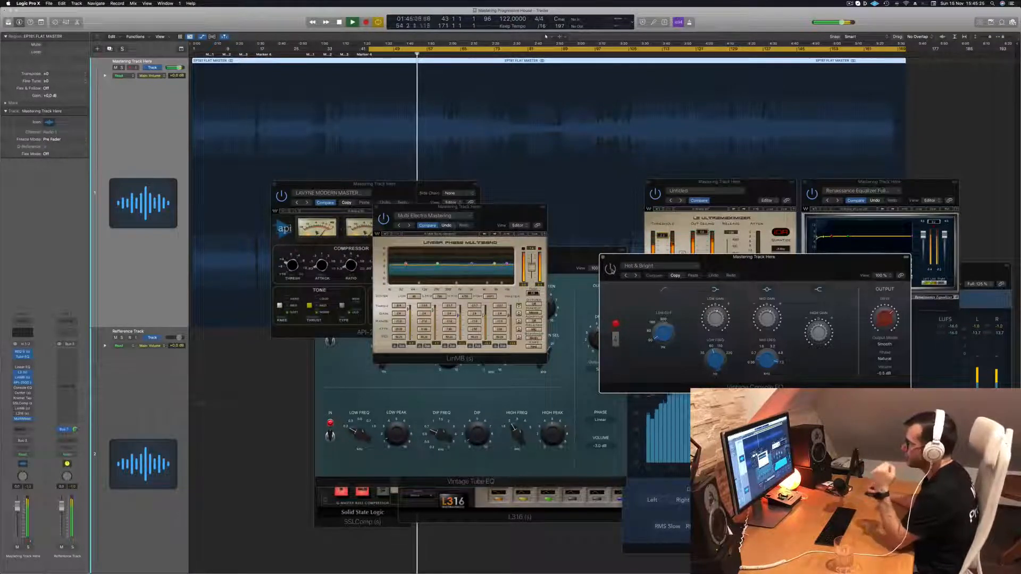
pyautogui.moveTo(819, 264); pyautogui.dragTo(761, 232)
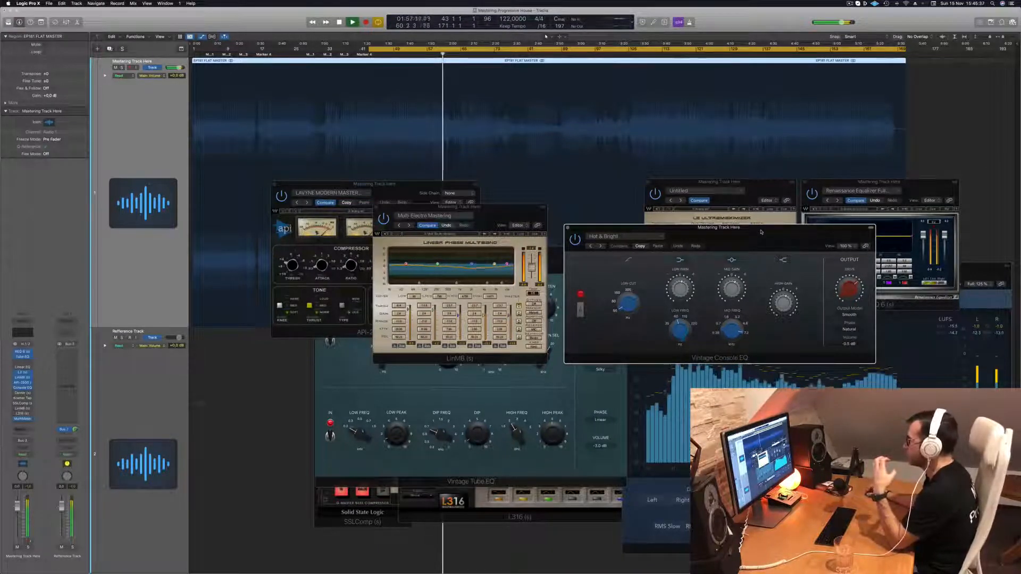
pyautogui.moveTo(755, 227); pyautogui.dragTo(733, 243)
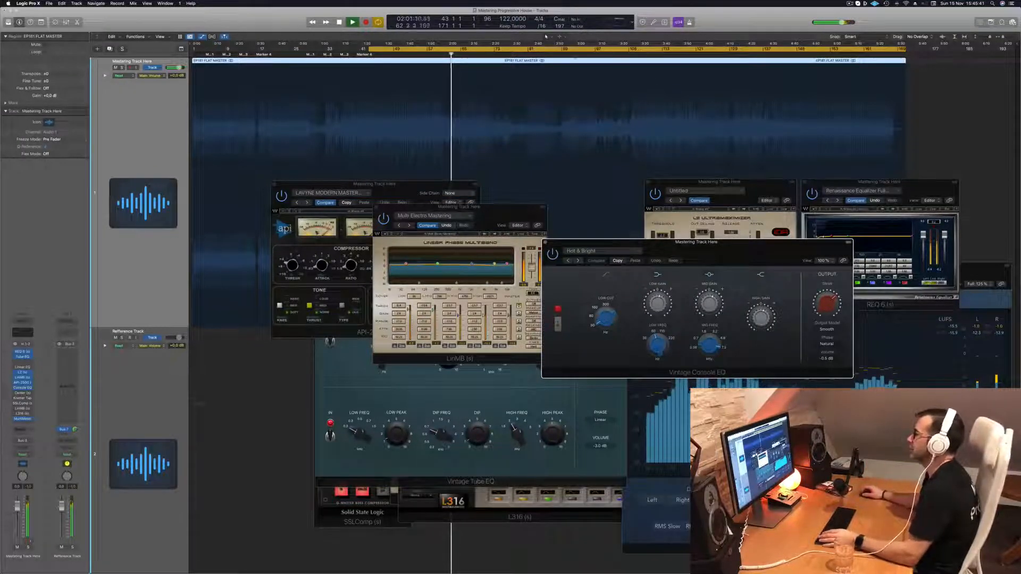
pyautogui.press('Return')
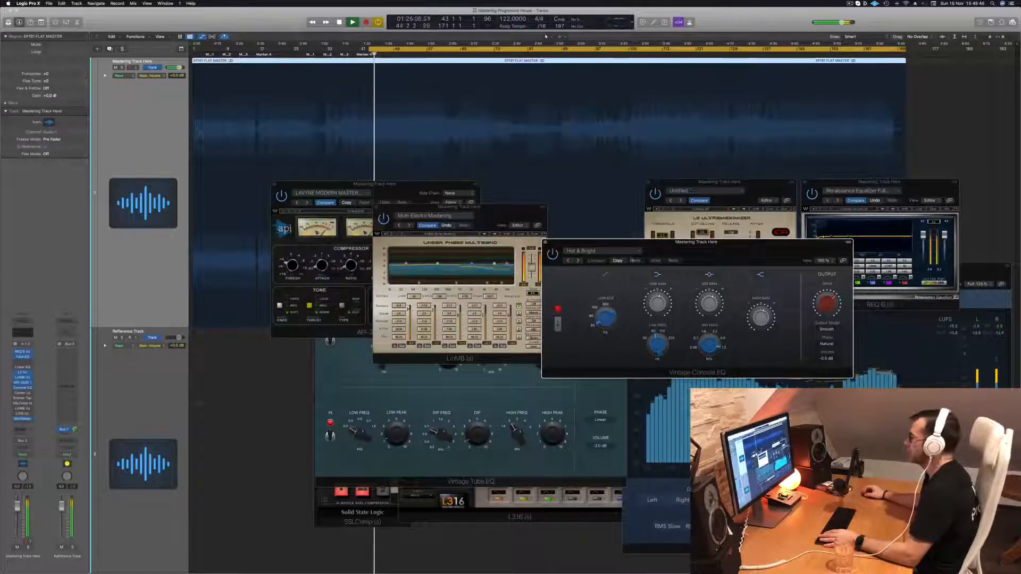
pyautogui.moveTo(707, 252); pyautogui.dragTo(715, 251)
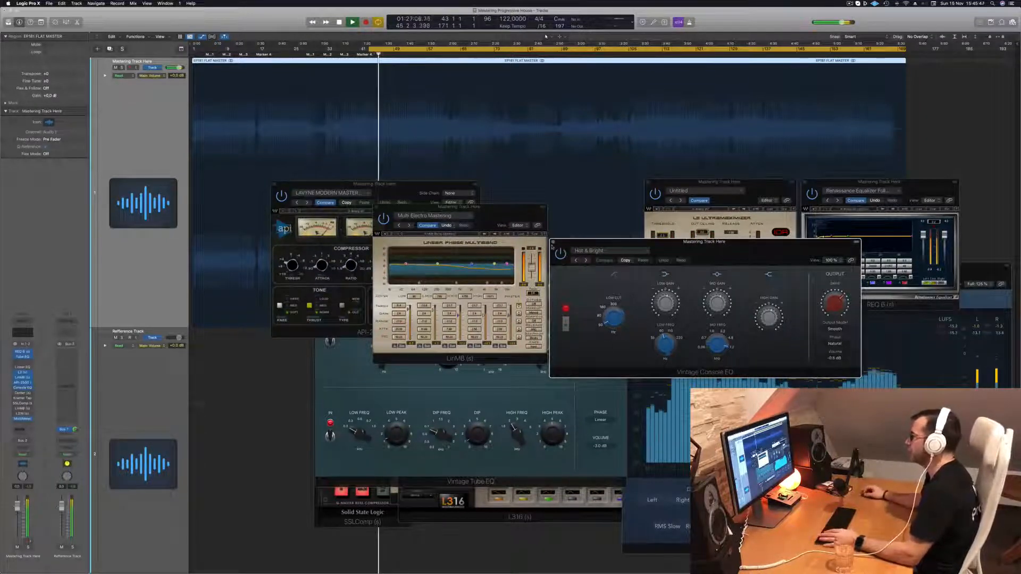
# Close the Vintage Console EQ, then move the LinMB window below REQ 6 and the API-2500 over the Vintage Tube EQ
pyautogui.click(553, 242)
pyautogui.moveTo(494, 215); pyautogui.dragTo(912, 320)
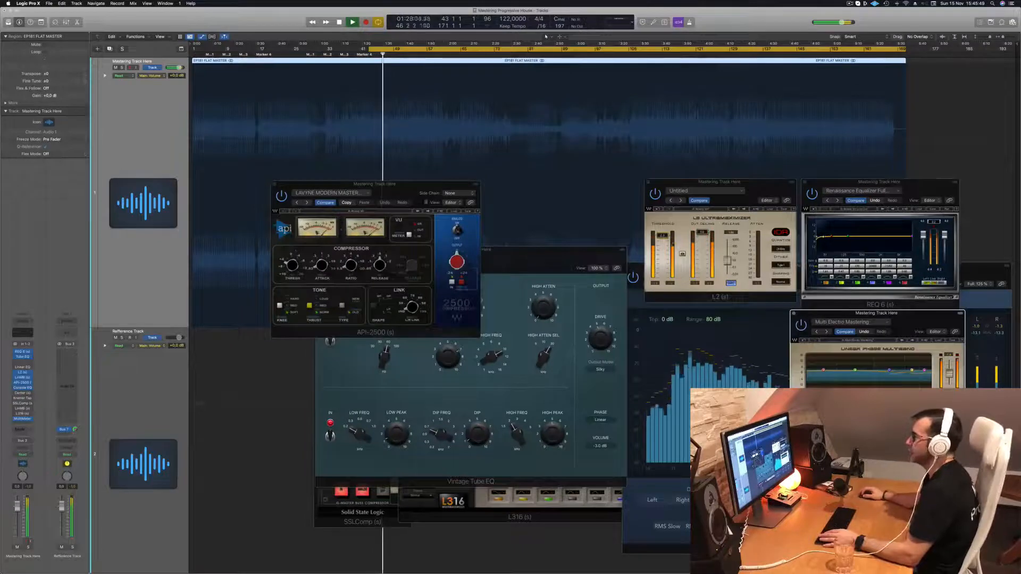
pyautogui.moveTo(426, 201); pyautogui.dragTo(652, 304)
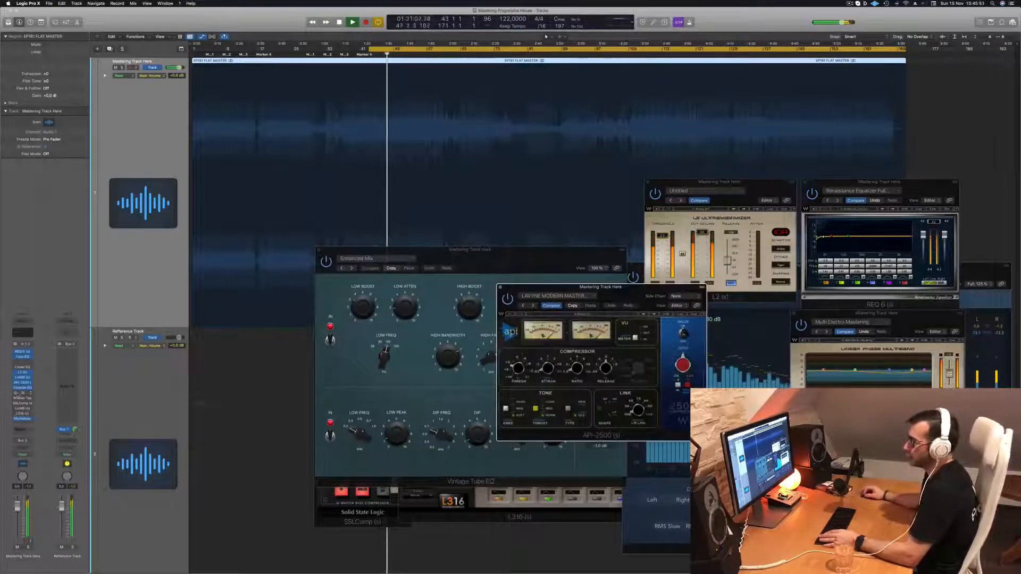
# Open the Center plugin, audition it from the start of the cycle range with its window in front, and close it
pyautogui.click(19, 392)
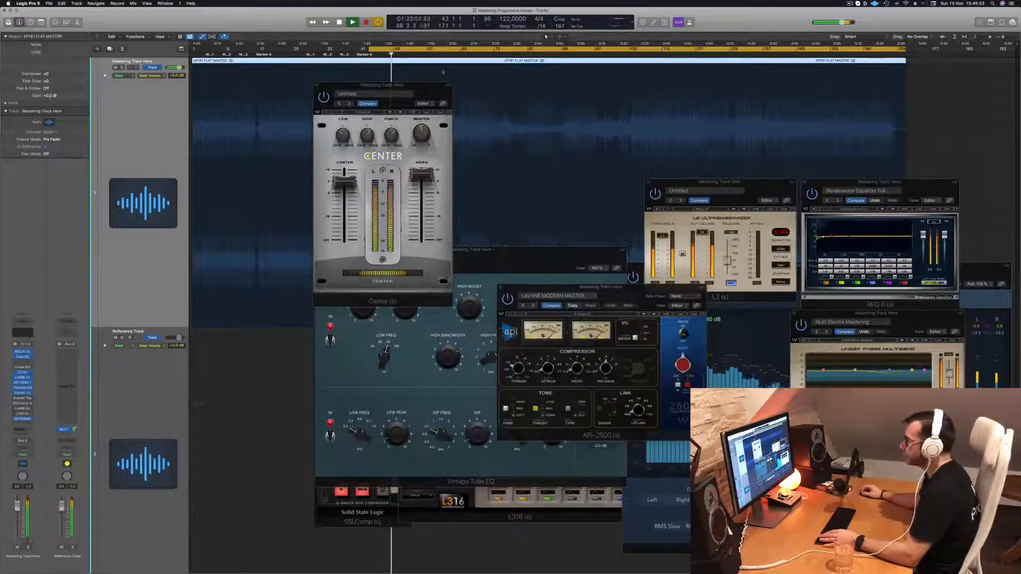
pyautogui.moveTo(443, 85); pyautogui.dragTo(647, 131)
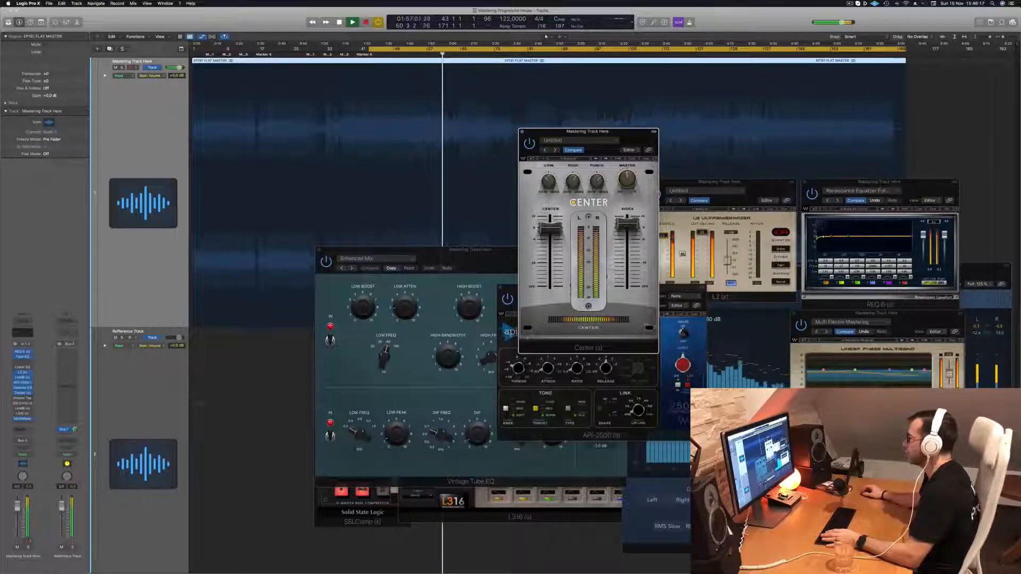
pyautogui.press('space')
pyautogui.press('space')
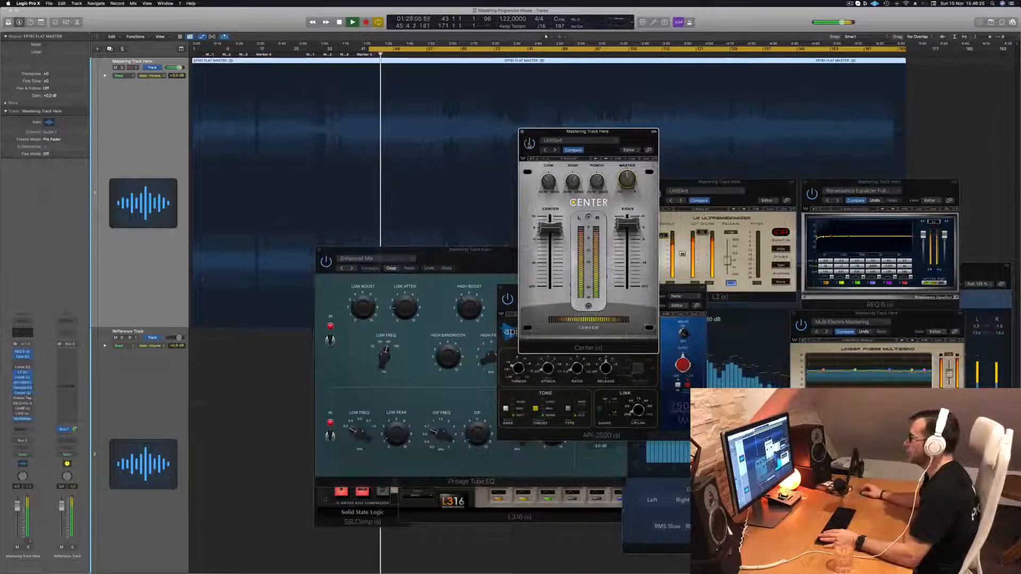
pyautogui.moveTo(638, 137); pyautogui.dragTo(713, 144)
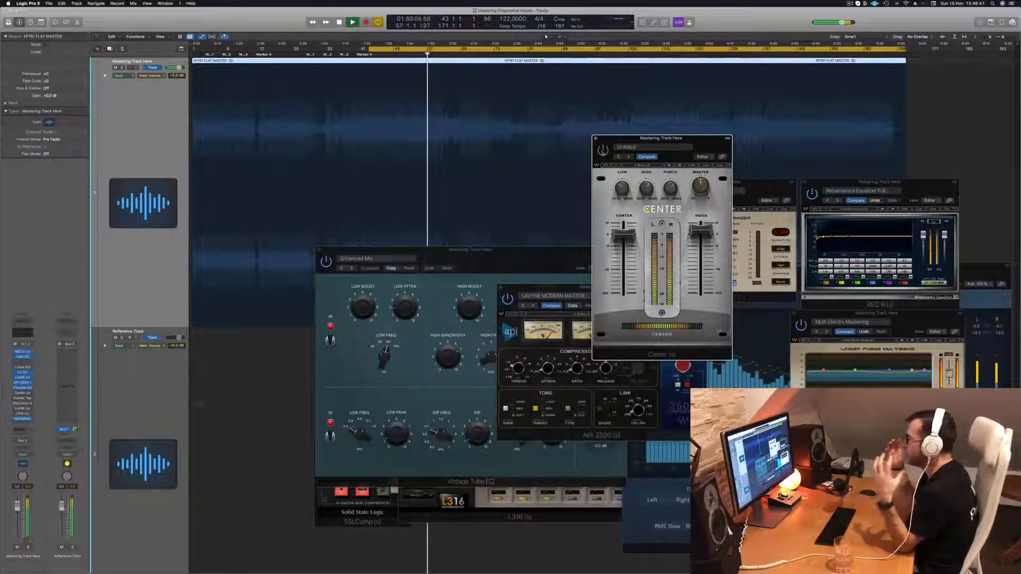
pyautogui.moveTo(715, 144); pyautogui.dragTo(708, 143)
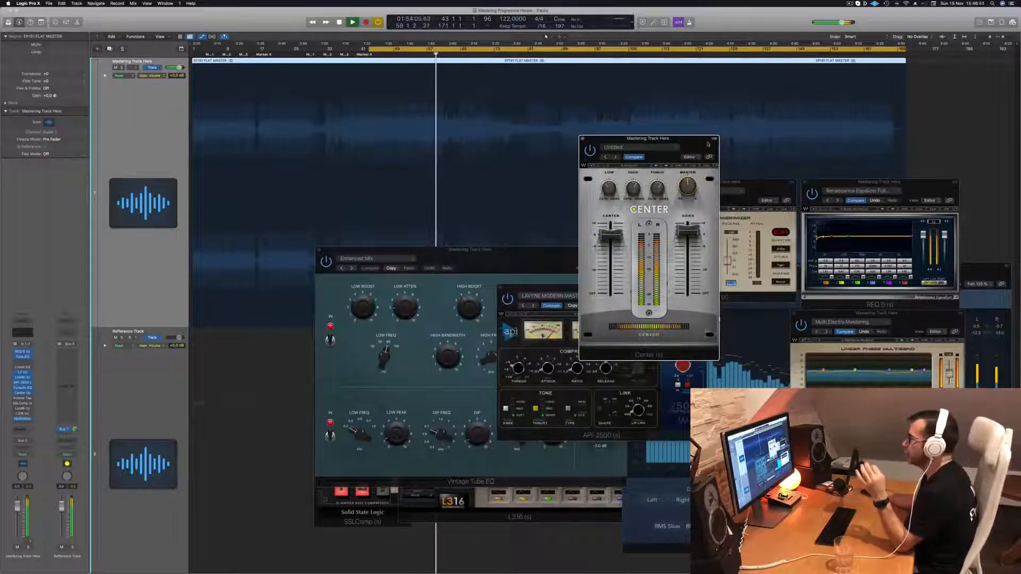
pyautogui.click(583, 138)
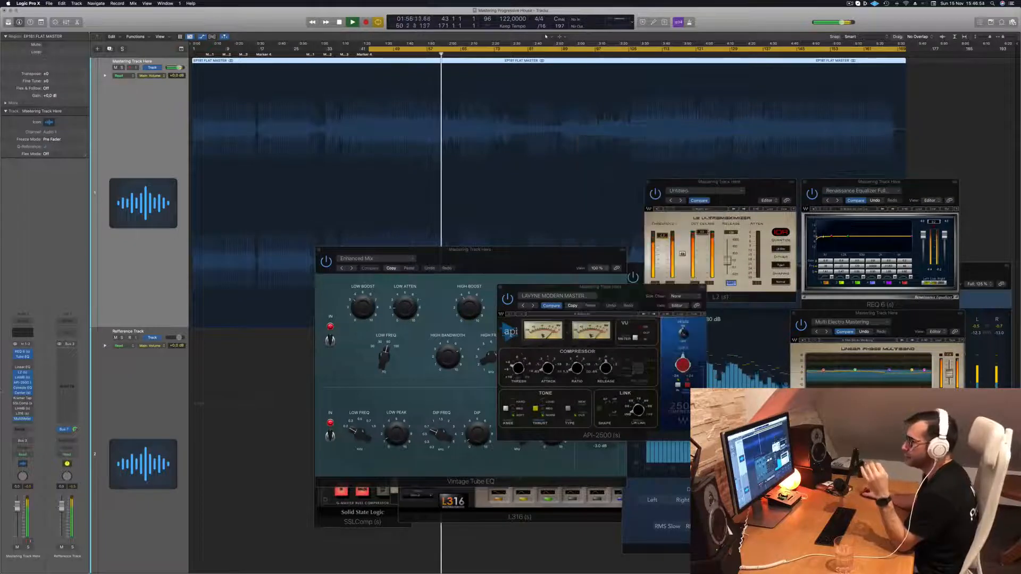
# Open and close the Kramer Master Tape window, then bring up the SSLComp and move it above the Vintage Tube EQ
pyautogui.click(22, 399)
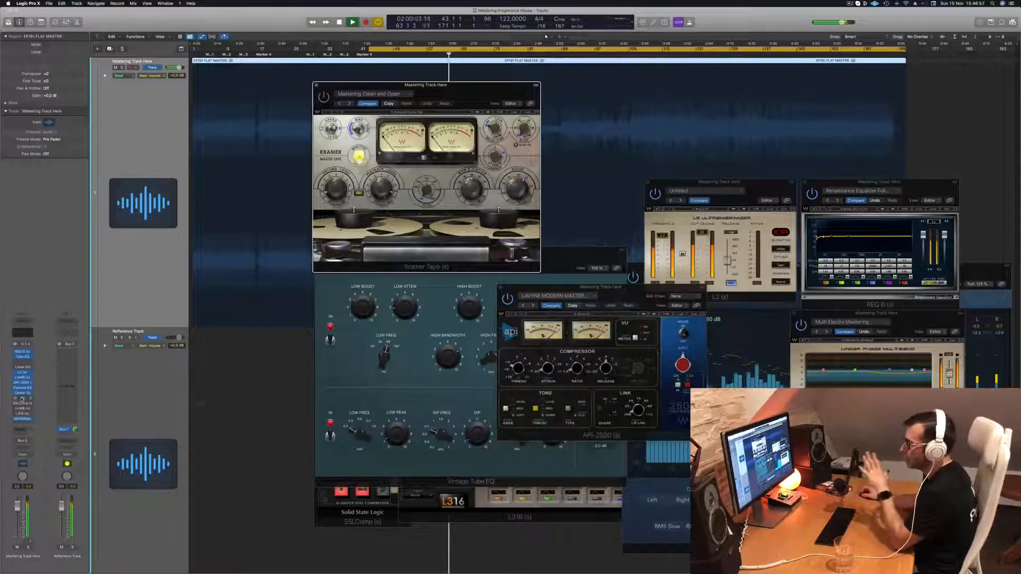
pyautogui.click(22, 398)
pyautogui.click(23, 403)
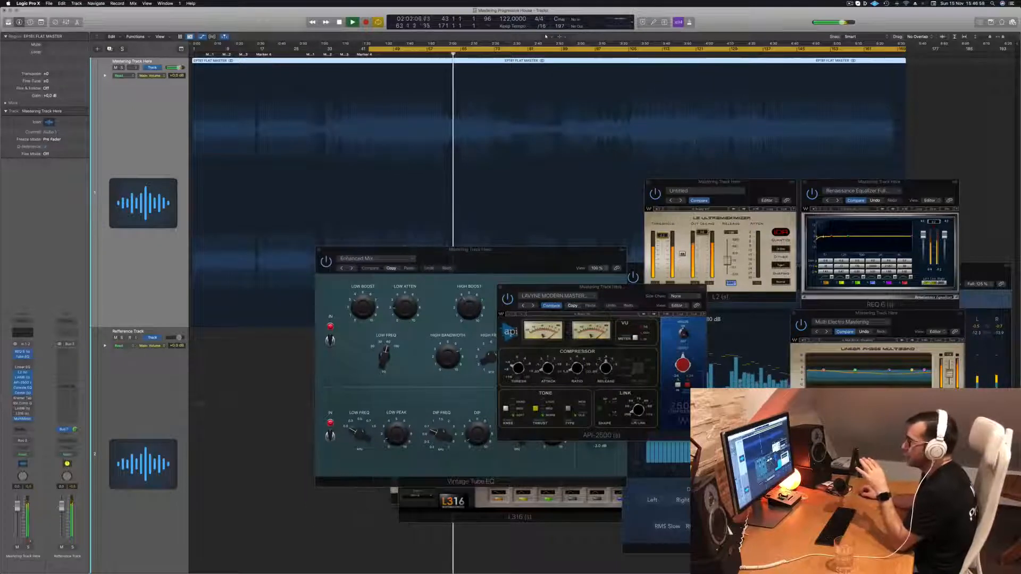
pyautogui.click(22, 403)
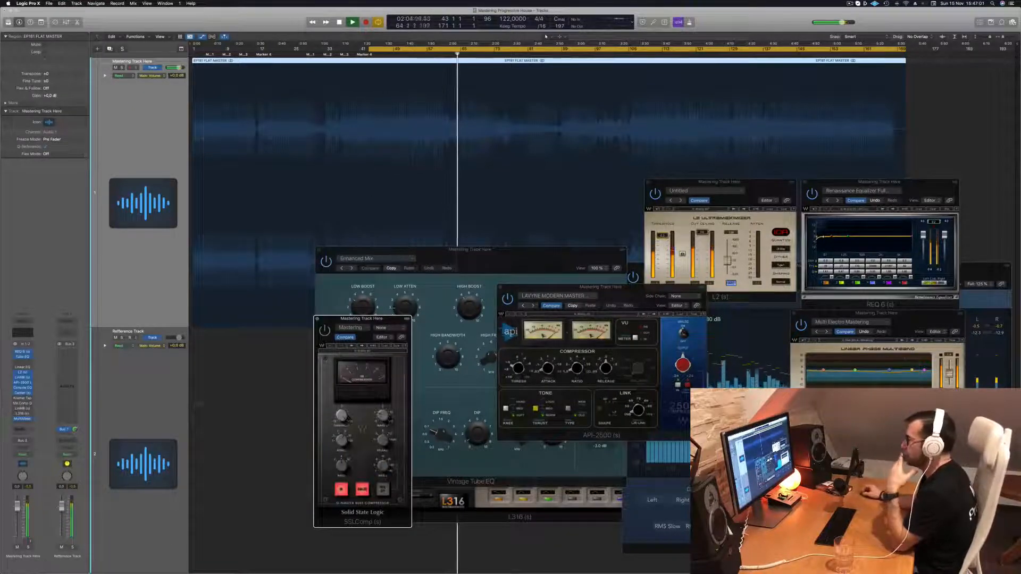
pyautogui.moveTo(369, 319); pyautogui.dragTo(508, 154)
# Replay the section from the start of the cycle range to audition the SSLComp, adjusting the position of its window
pyautogui.press('space')
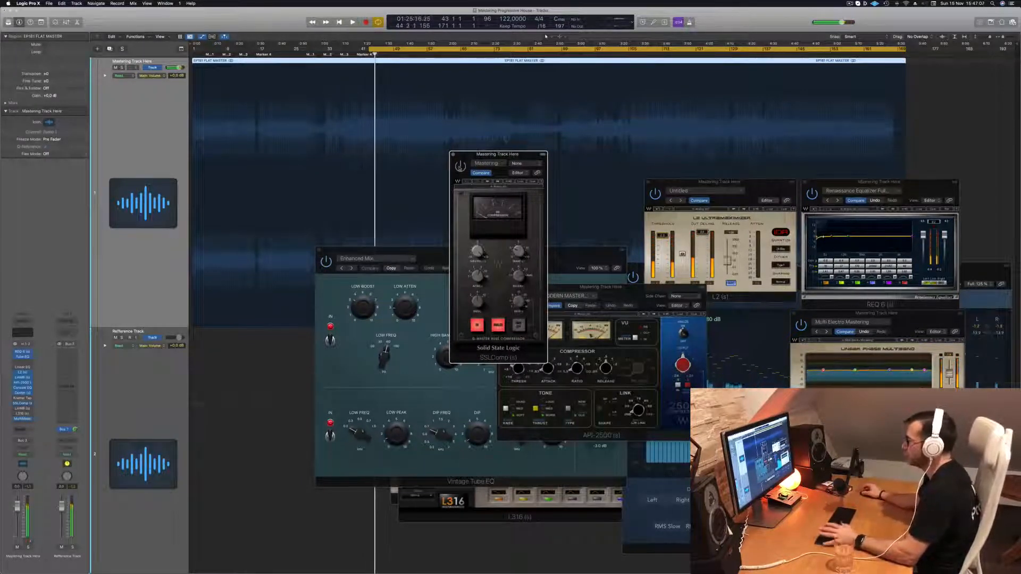
pyautogui.press('space')
pyautogui.moveTo(497, 152); pyautogui.dragTo(535, 148)
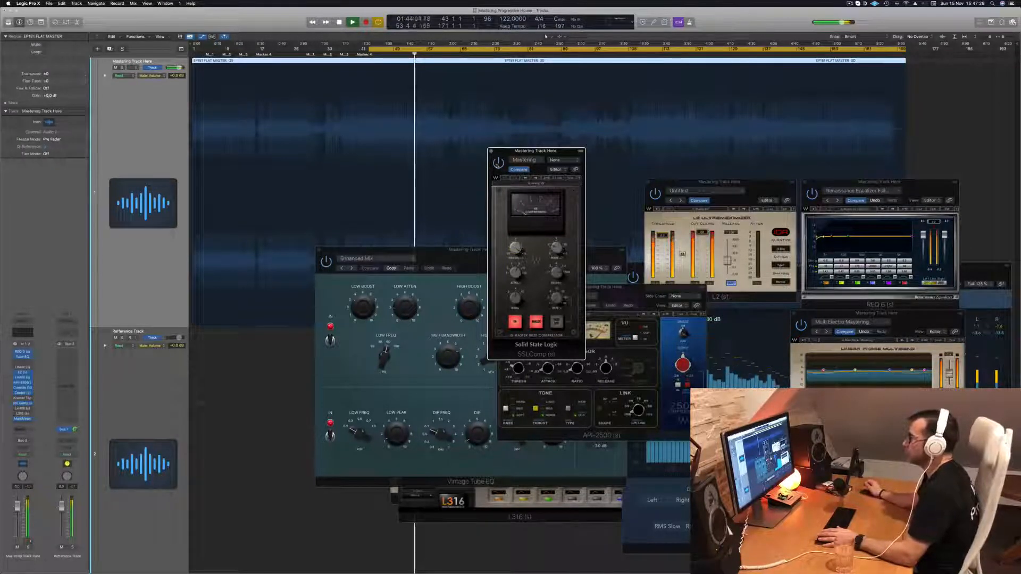
pyautogui.moveTo(507, 153); pyautogui.dragTo(484, 158)
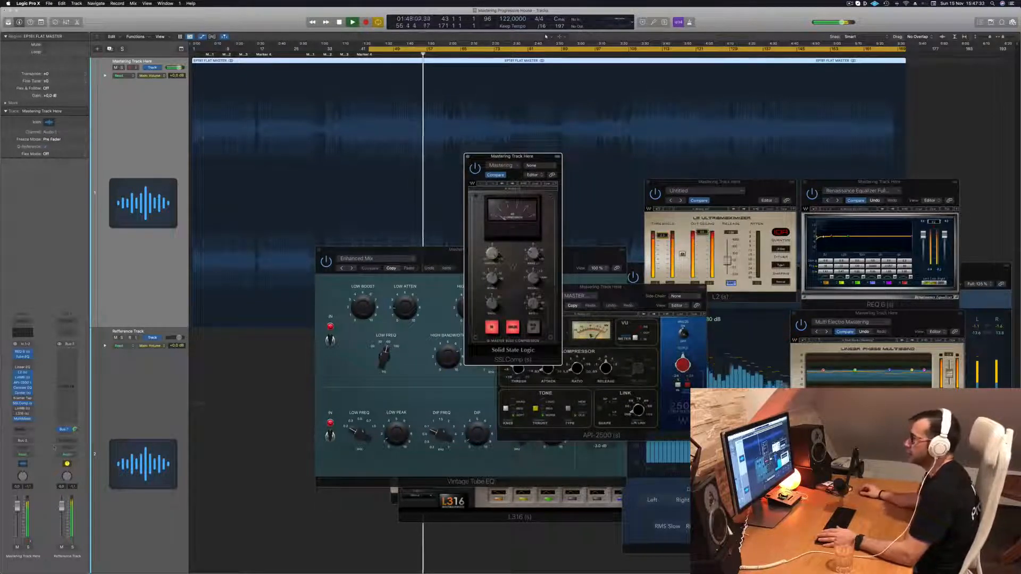
# Open the second LinMB in the insert chain, with the Multi Opto Mastering preset, and move it over the SSLComp
pyautogui.click(24, 409)
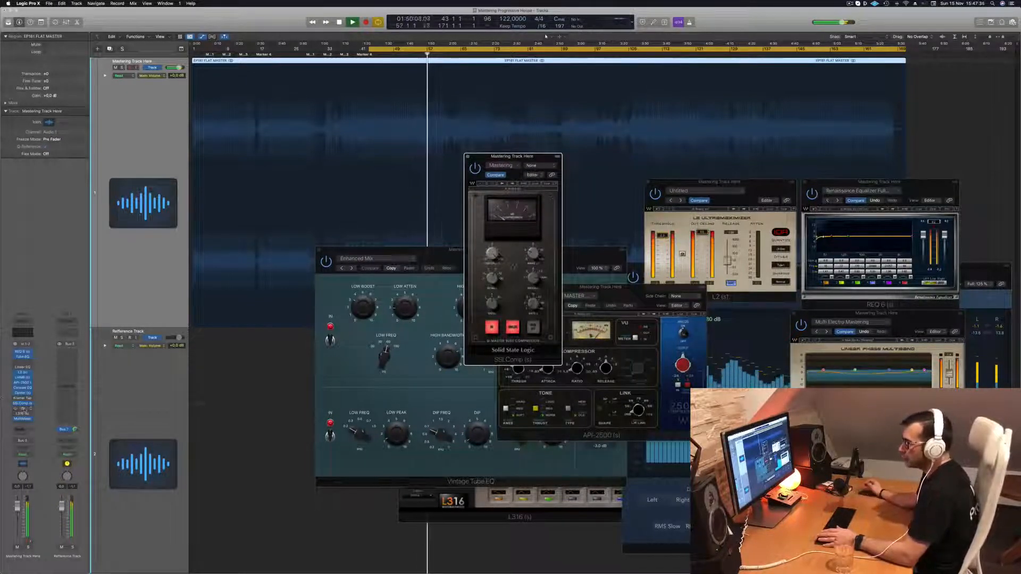
pyautogui.click(23, 410)
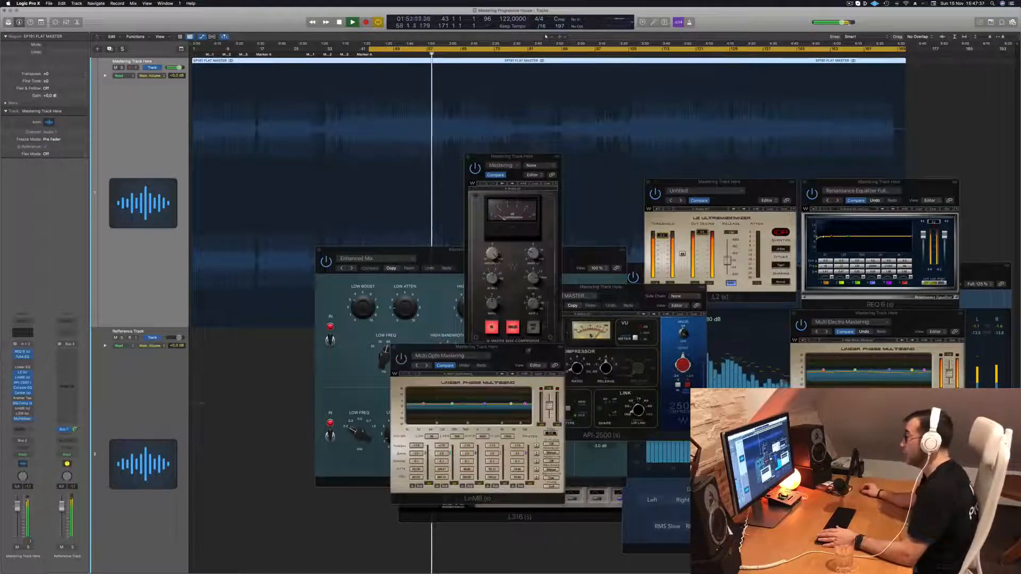
pyautogui.moveTo(518, 354); pyautogui.dragTo(588, 132)
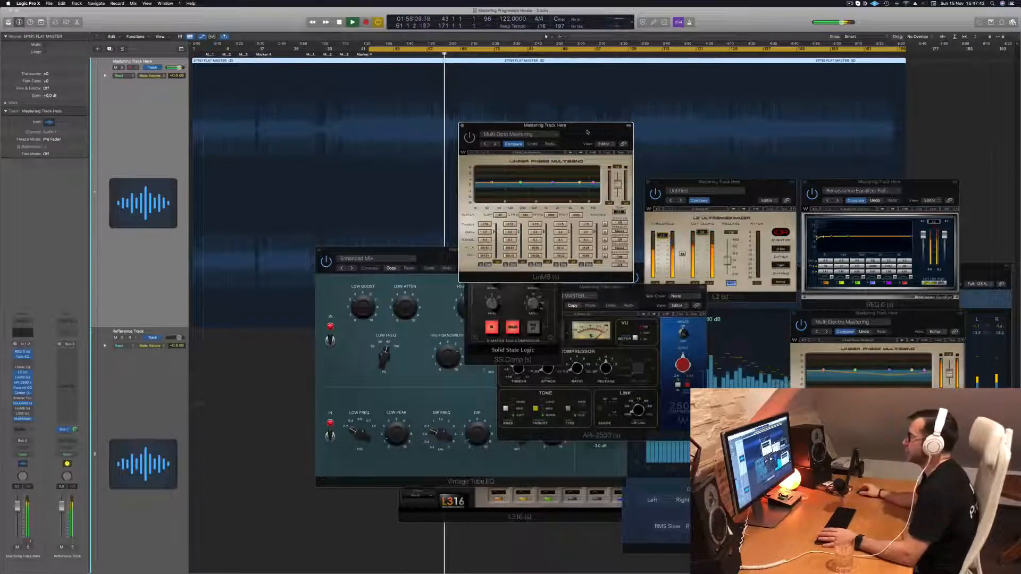
# Replay from the start of the cycle range to audition the second LinMB, repositioning its window beside the SSLComp
pyautogui.press('space')
pyautogui.moveTo(588, 132); pyautogui.dragTo(578, 134)
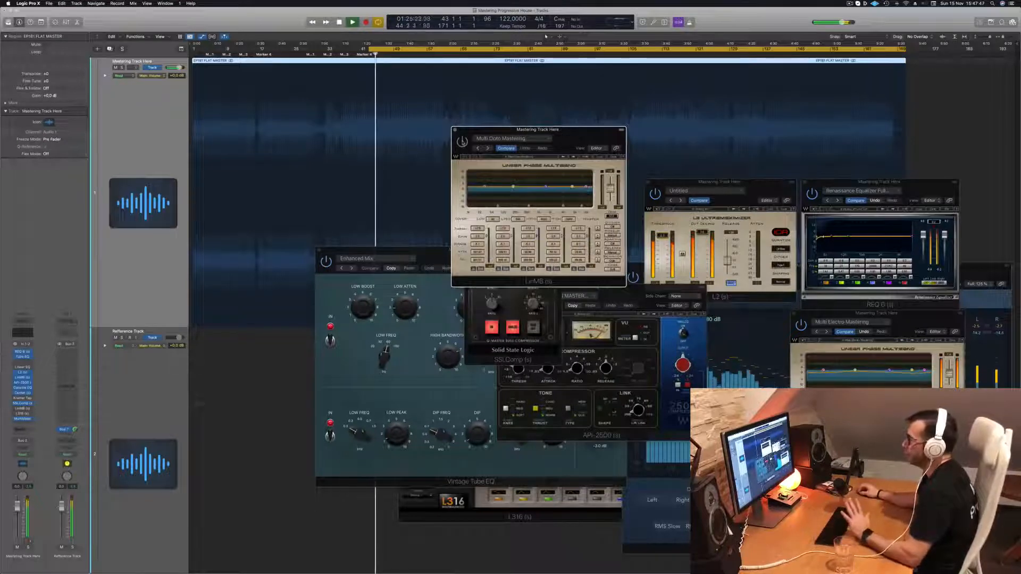
pyautogui.press('space')
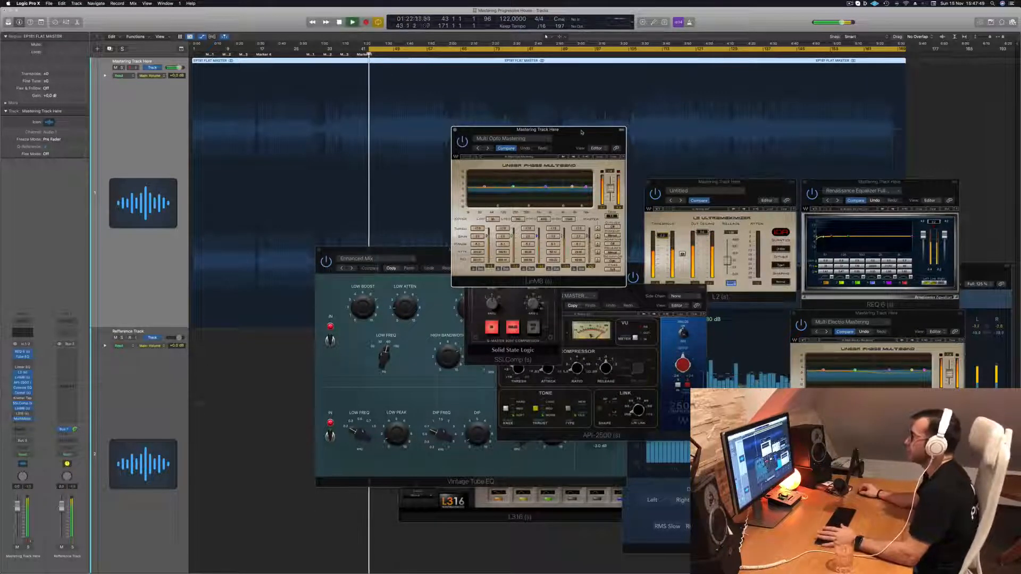
pyautogui.moveTo(574, 136); pyautogui.dragTo(606, 152)
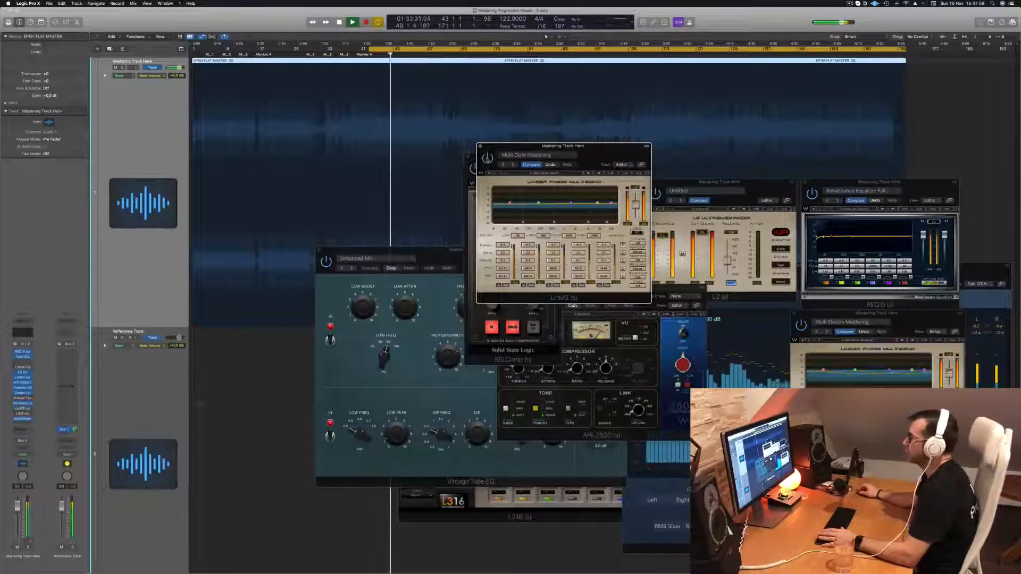
pyautogui.moveTo(619, 152); pyautogui.dragTo(709, 151)
pyautogui.press('space')
pyautogui.press('space')
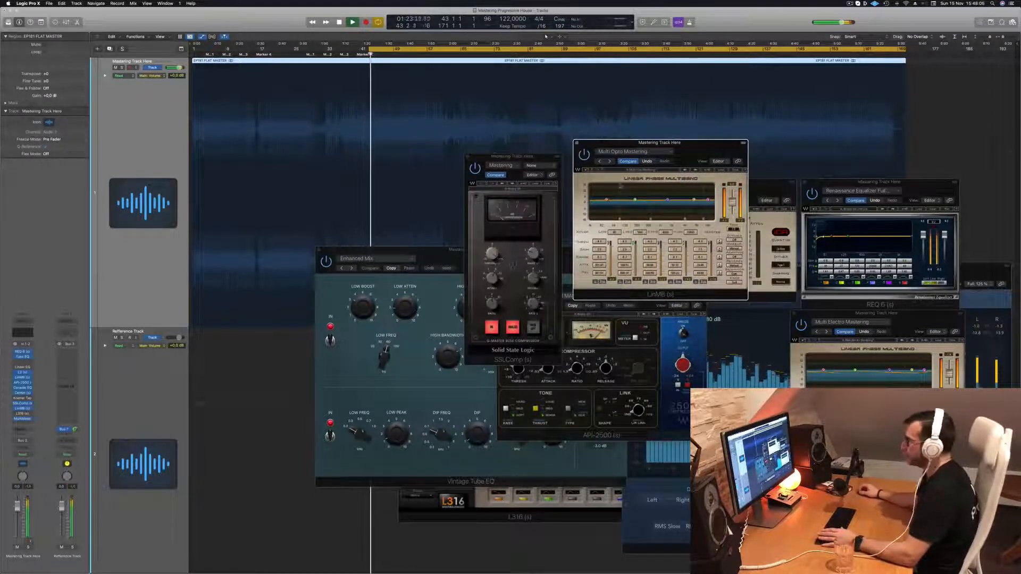
pyautogui.moveTo(633, 148); pyautogui.dragTo(586, 160)
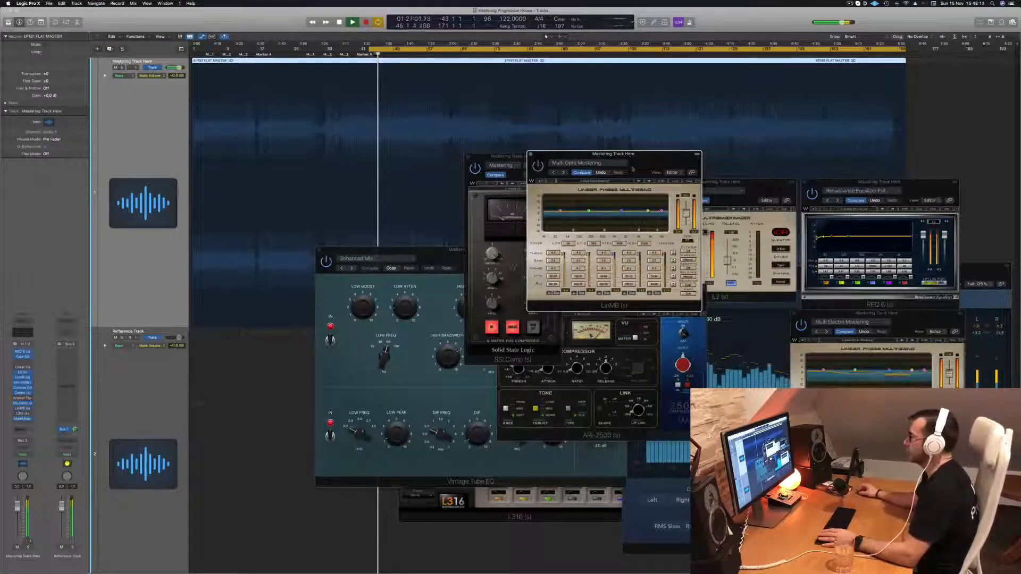
pyautogui.moveTo(632, 169); pyautogui.dragTo(683, 125)
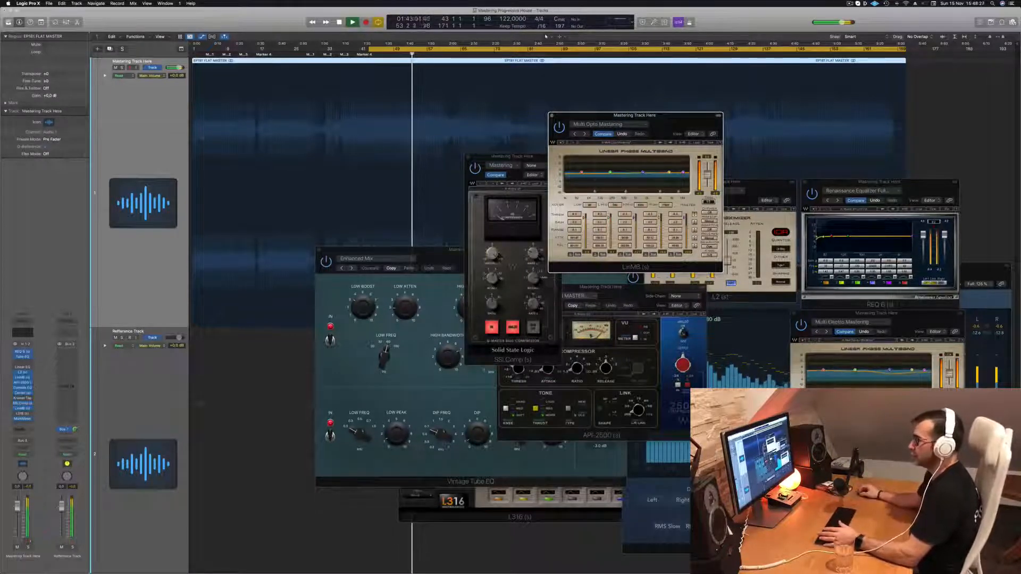
# Open the L316, move it over the Vintage Tube EQ's outer edge, and bring the MultiMeter window forward
pyautogui.click(24, 415)
pyautogui.click(23, 415)
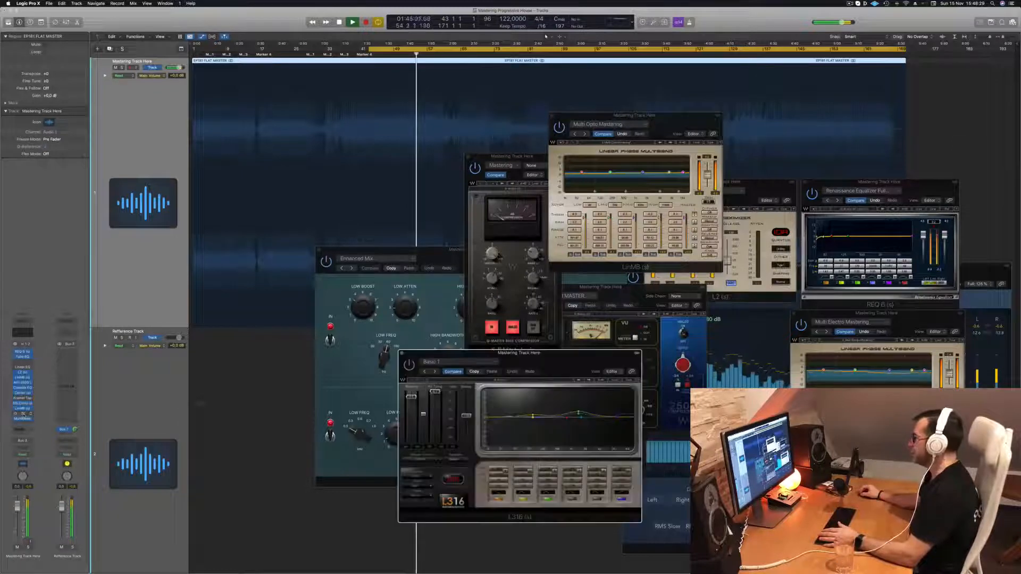
pyautogui.moveTo(455, 354); pyautogui.dragTo(212, 259)
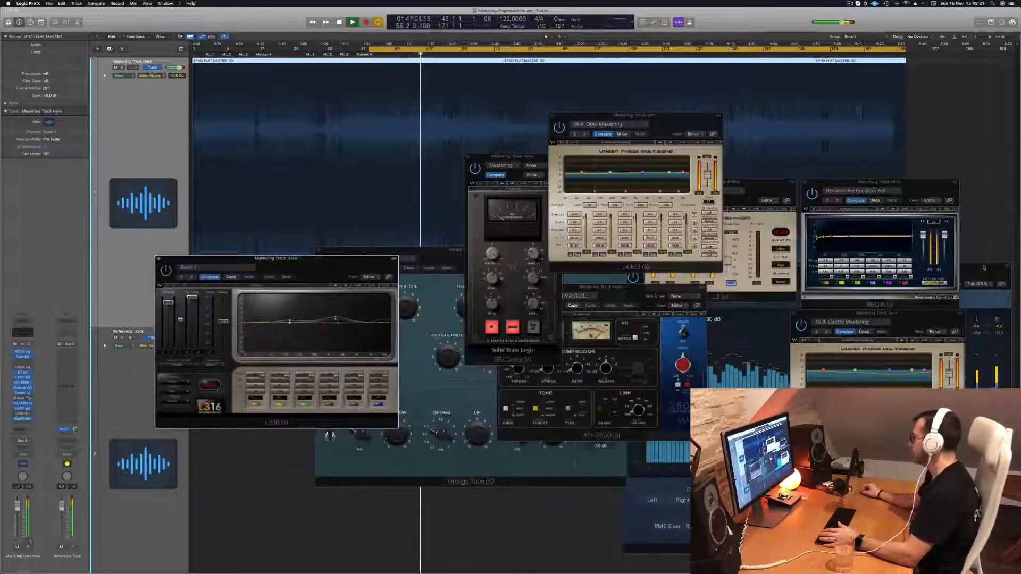
pyautogui.moveTo(984, 267); pyautogui.dragTo(974, 208)
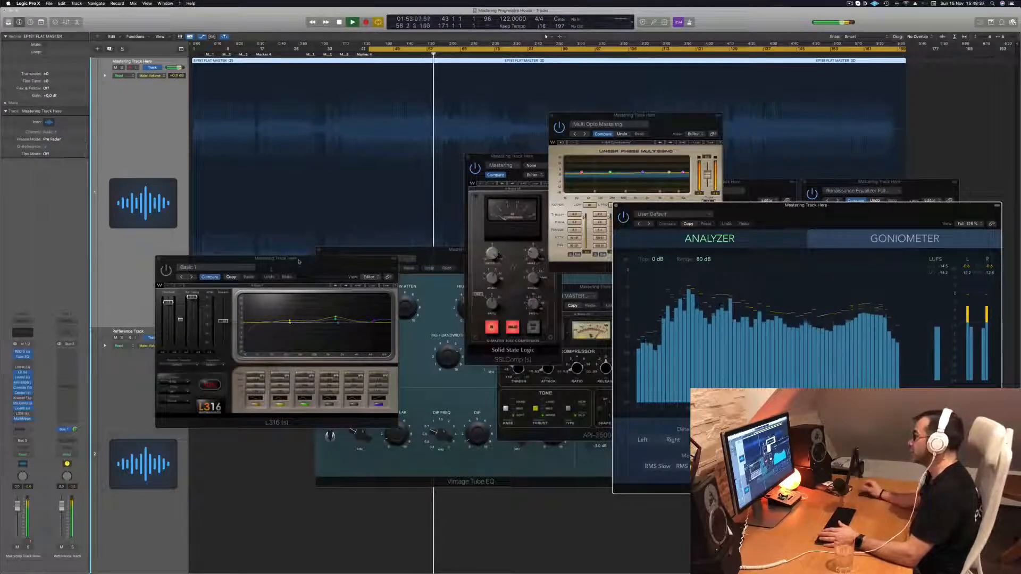
# Audition the L316 from the start of the cycle range, shifting its window toward the SSLComp
pyautogui.click(187, 271)
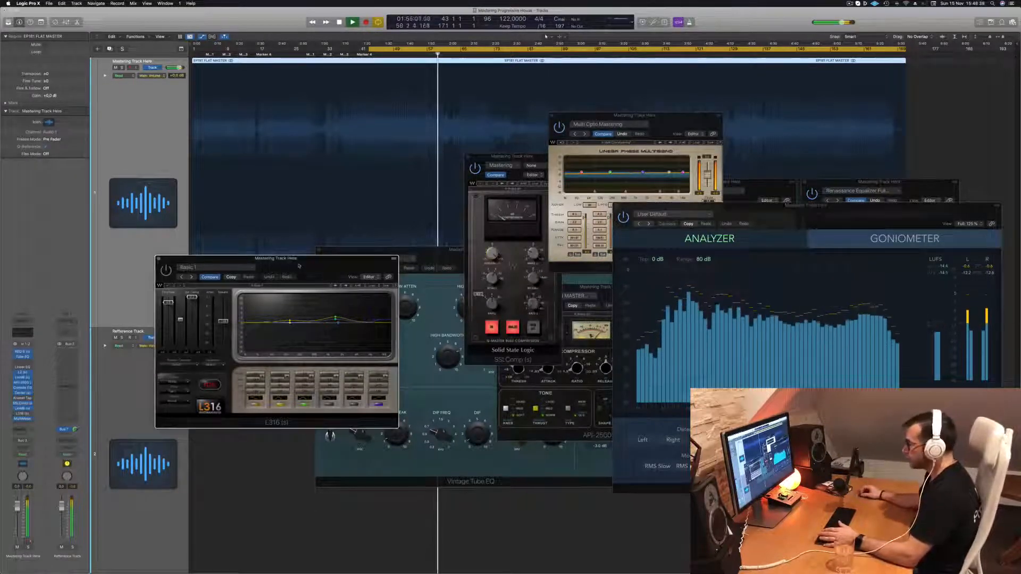
pyautogui.moveTo(187, 270); pyautogui.dragTo(215, 273)
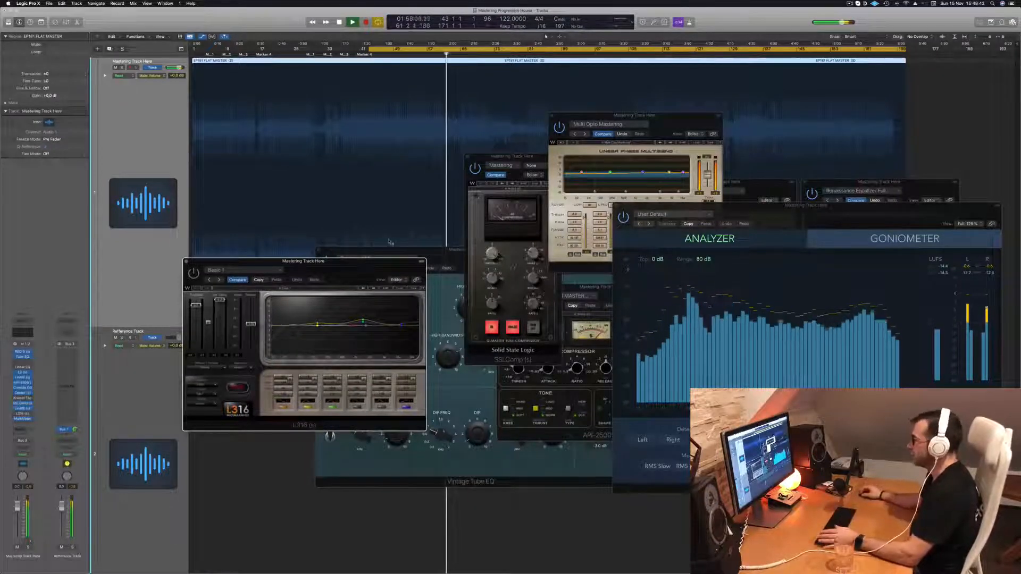
pyautogui.moveTo(340, 271); pyautogui.dragTo(378, 266)
pyautogui.press('space')
pyautogui.press('space')
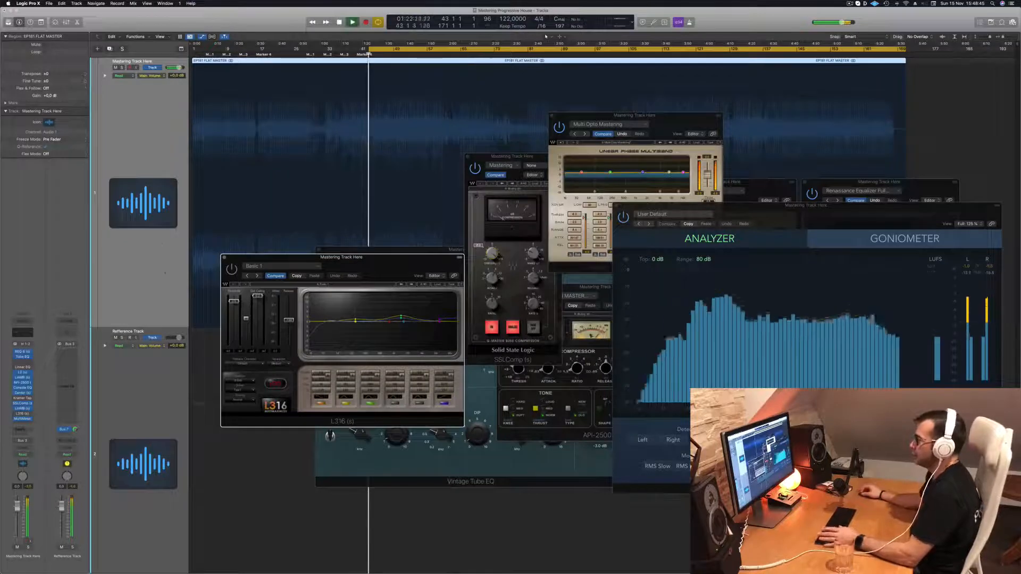
# Place the second LinMB beside the L316 and fine-tune the L316's threshold slider
pyautogui.moveTo(668, 124); pyautogui.dragTo(593, 225)
pyautogui.click(342, 267)
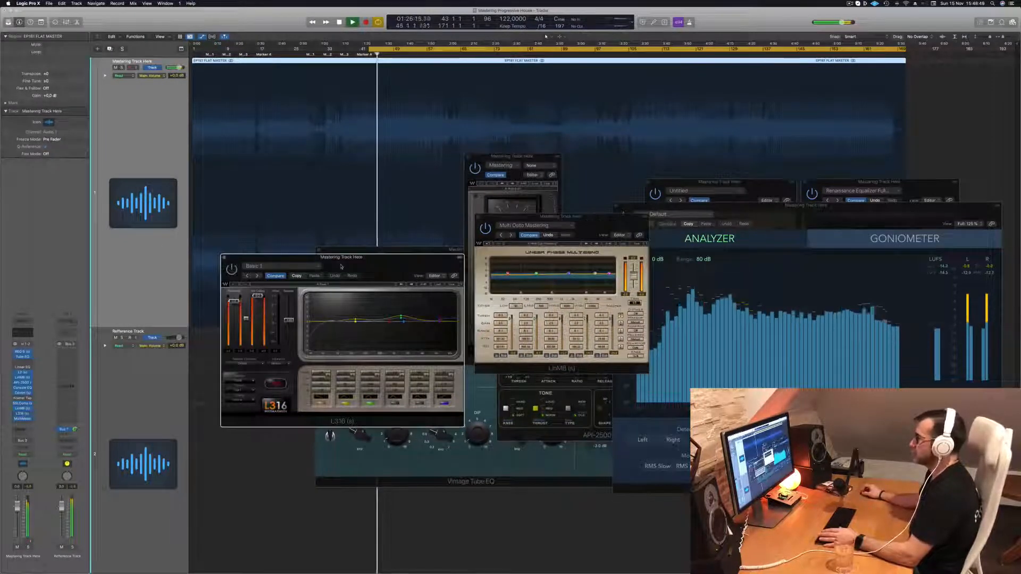
pyautogui.moveTo(234, 301); pyautogui.dragTo(234, 296)
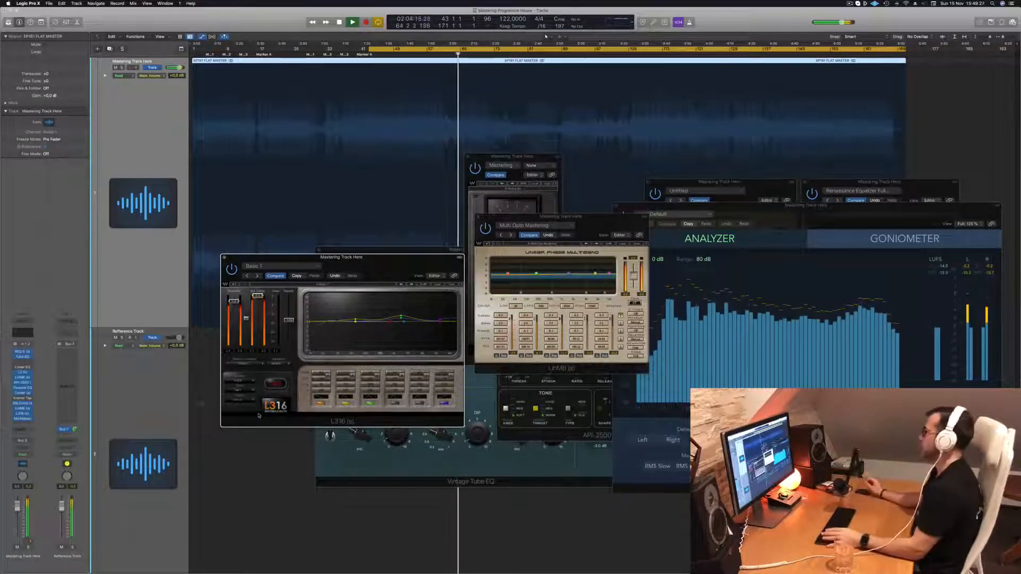
# Replay from the start of the cycle range and bring the MultiMeter in front to check levels and spectrum
pyautogui.press('space')
pyautogui.press('space')
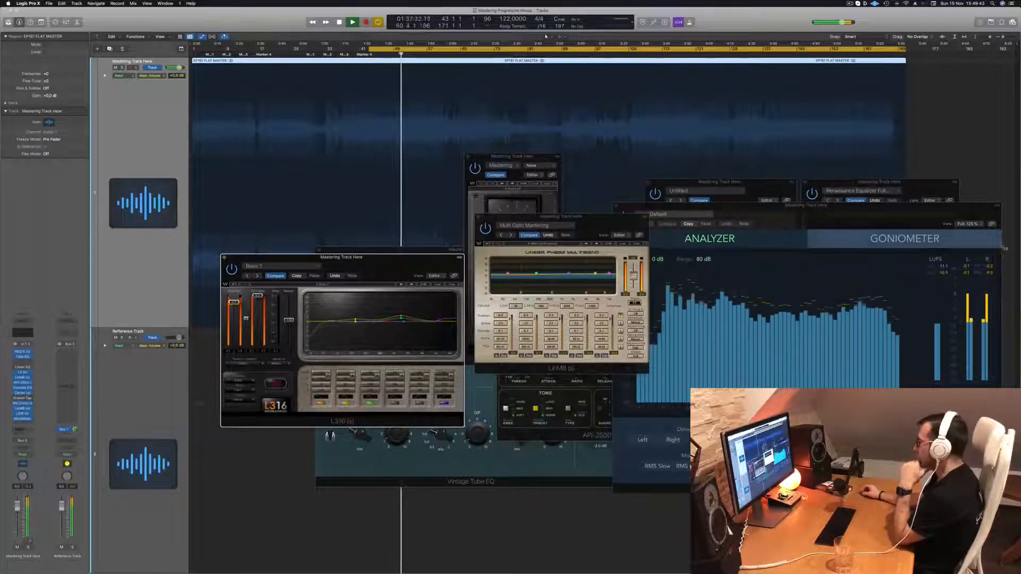
pyautogui.click(941, 275)
pyautogui.moveTo(912, 215); pyautogui.dragTo(868, 181)
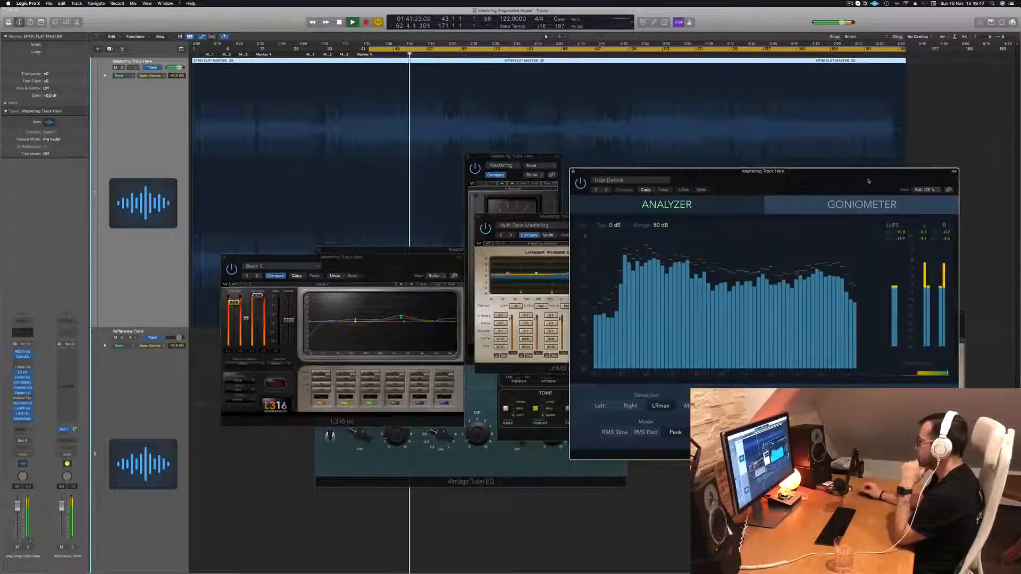
pyautogui.moveTo(869, 181); pyautogui.dragTo(898, 177)
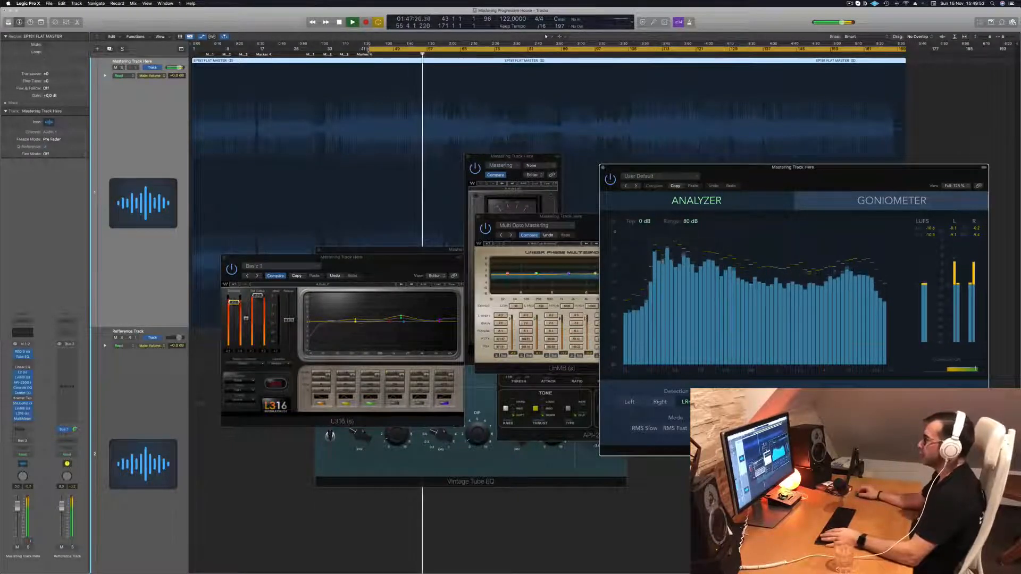
# Extend the cycle range back to the beginning of the track and stop playback with the playhead there
pyautogui.moveTo(369, 50); pyautogui.dragTo(95, 48)
pyautogui.press('space')
pyautogui.press('space')
pyautogui.press('space')
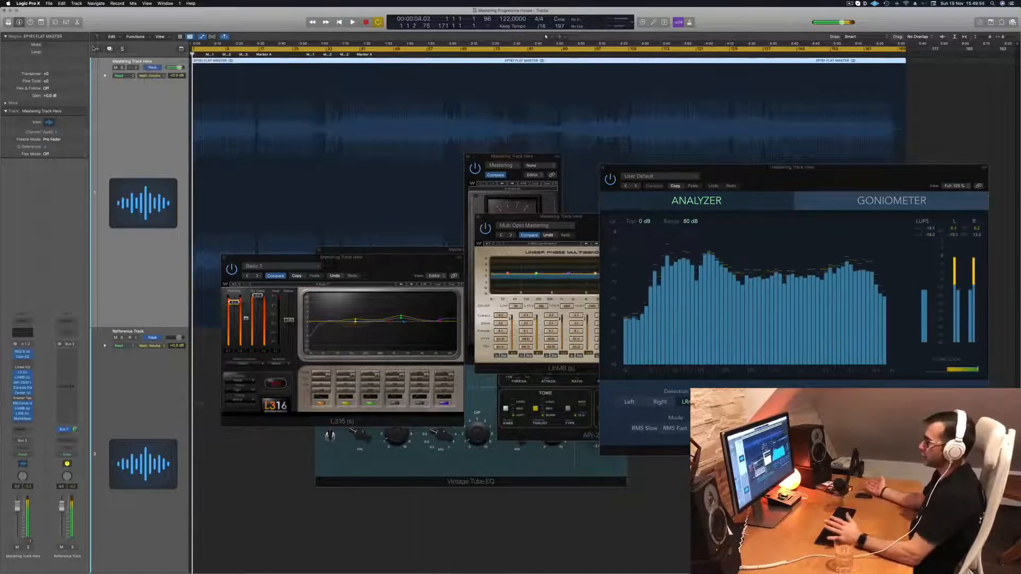
# Close the L316, the second LinMB, the SSLComp and the Vintage Tube EQ windows
pyautogui.moveTo(225, 259); pyautogui.dragTo(329, 303)
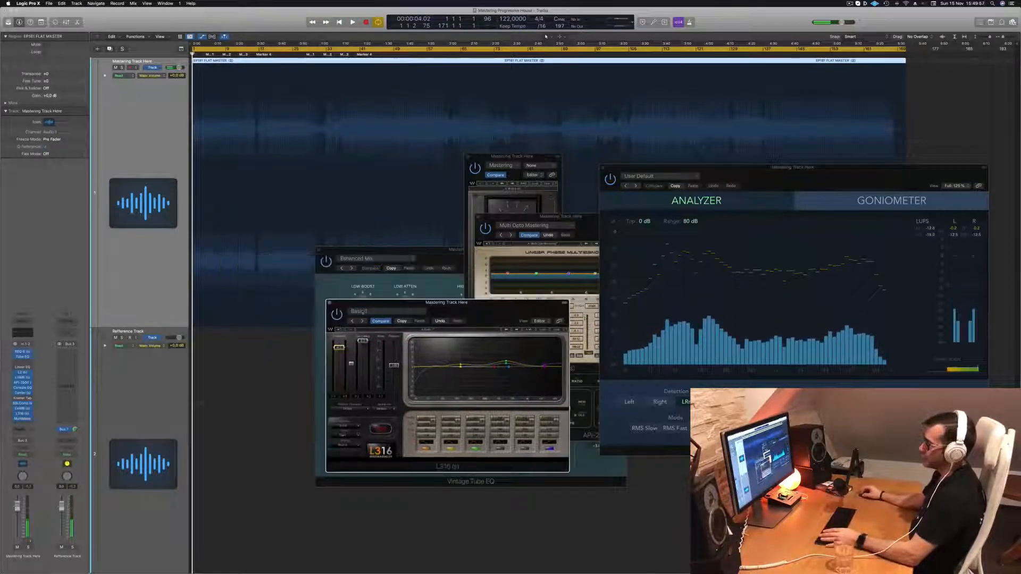
pyautogui.click(330, 303)
pyautogui.moveTo(492, 217); pyautogui.dragTo(399, 236)
pyautogui.click(386, 238)
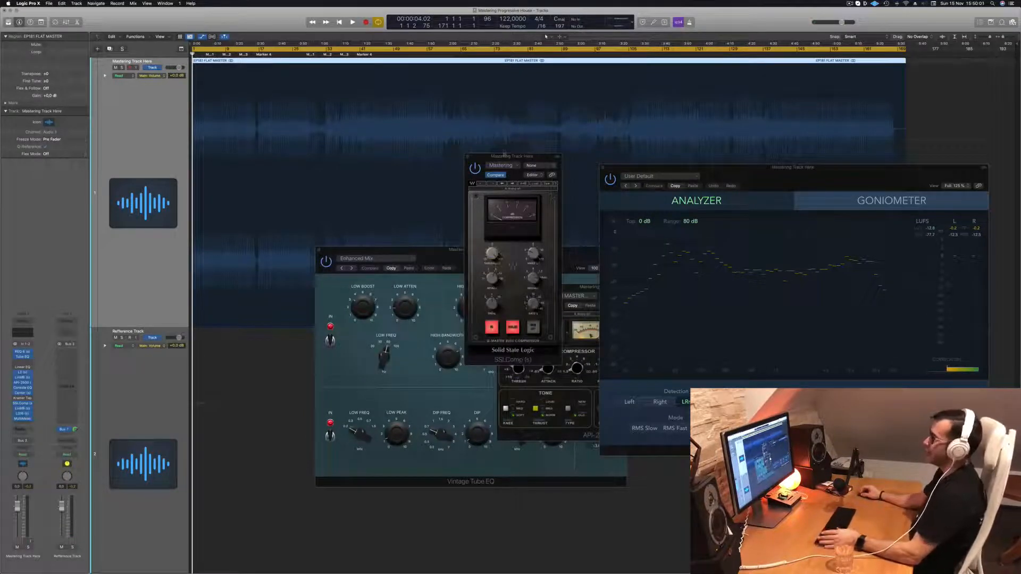
pyautogui.moveTo(504, 155); pyautogui.dragTo(454, 161)
pyautogui.click(417, 163)
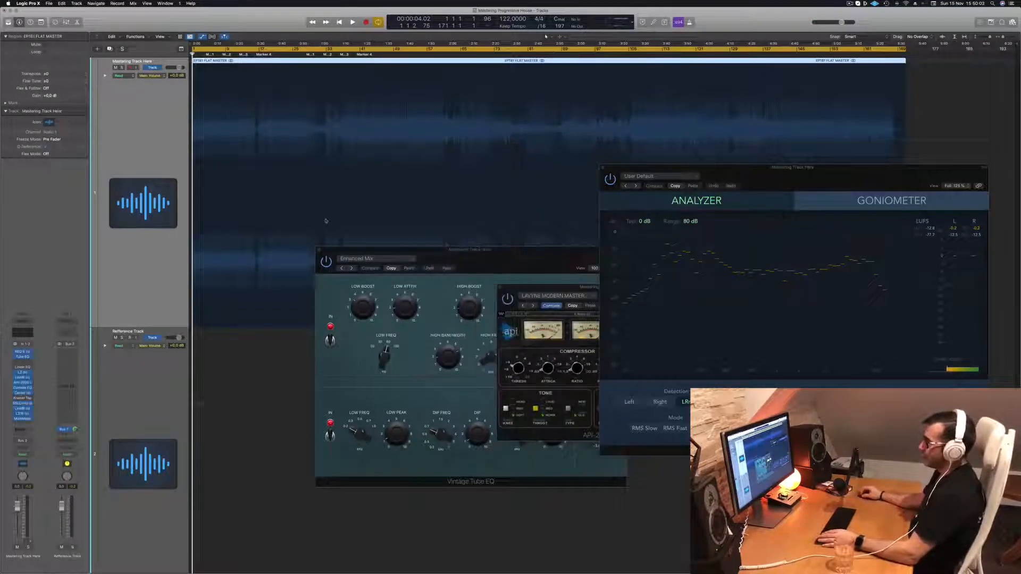
pyautogui.click(319, 250)
# Move the MultiMeter to the cleared area, shift REQ 6 away from the L2, and play the track from the beginning
pyautogui.moveTo(856, 174); pyautogui.dragTo(449, 209)
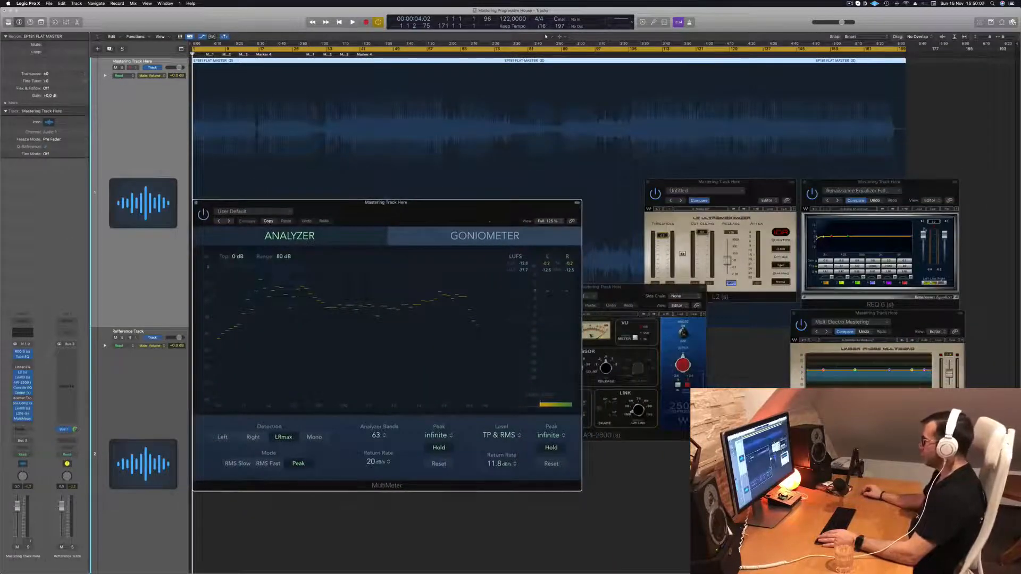
pyautogui.moveTo(915, 187); pyautogui.dragTo(950, 180)
pyautogui.moveTo(453, 208); pyautogui.dragTo(499, 222)
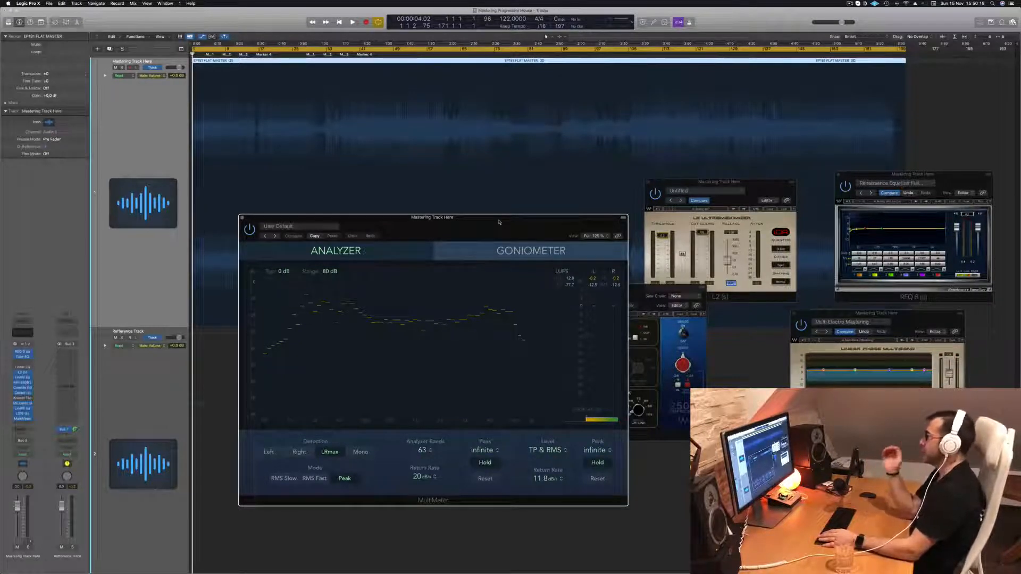
pyautogui.press('space')
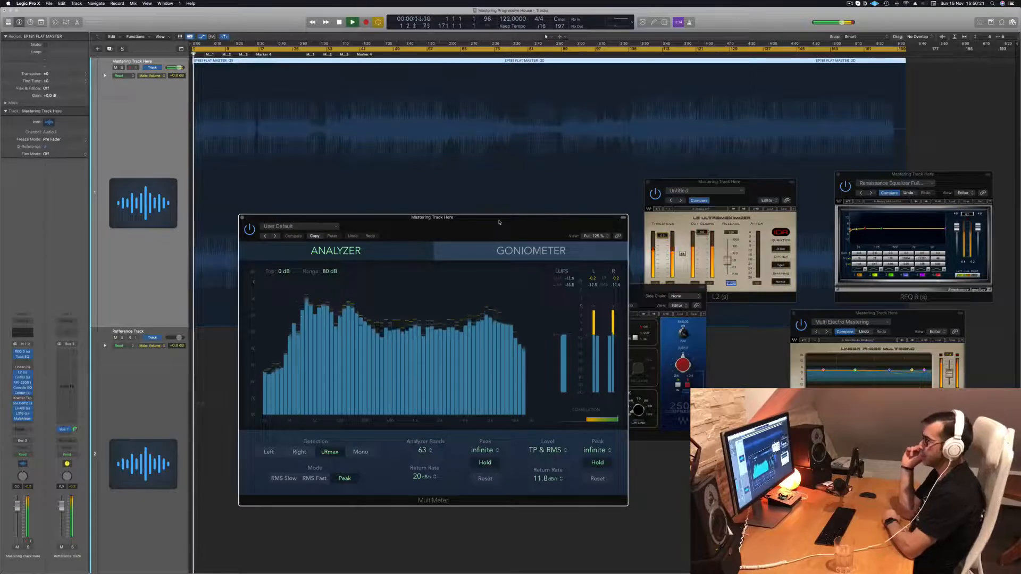